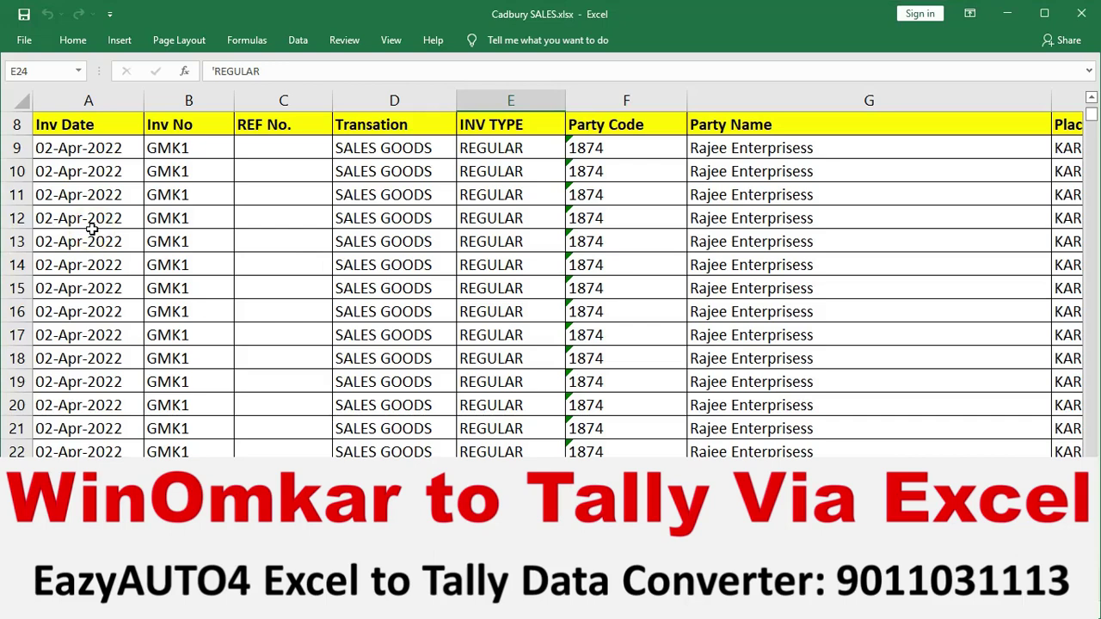
# Step: Check the first invoice's date, number and party details in the GST Sales Register
pyautogui.click(92, 232)
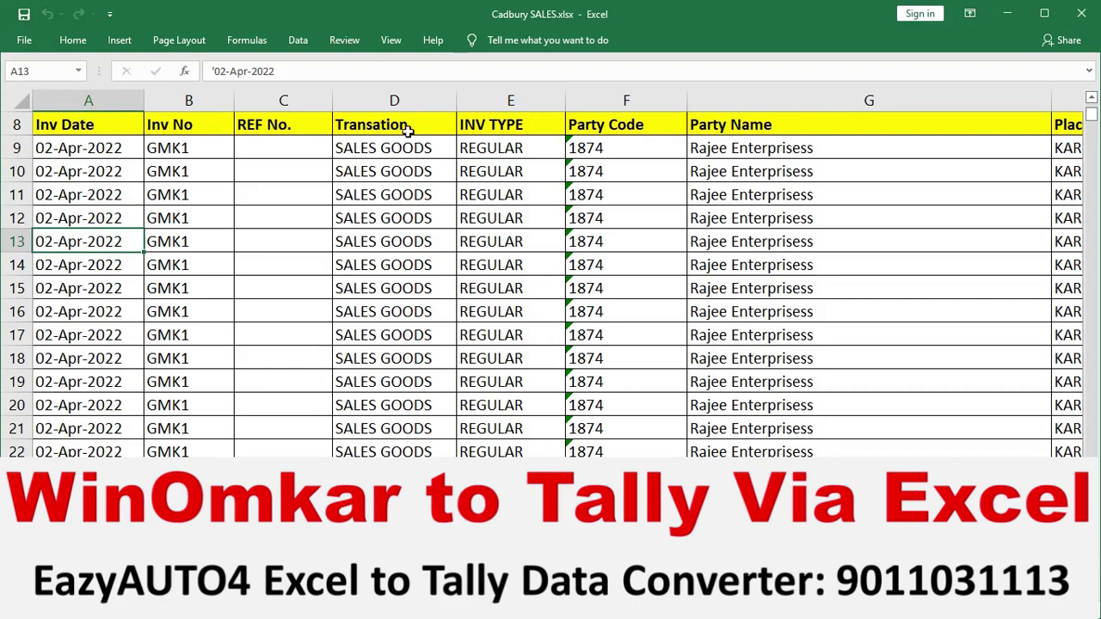
pyautogui.hotkey('ctrl', 'Home')
pyautogui.click(774, 172)
pyautogui.press('Right')
pyautogui.press('Right')
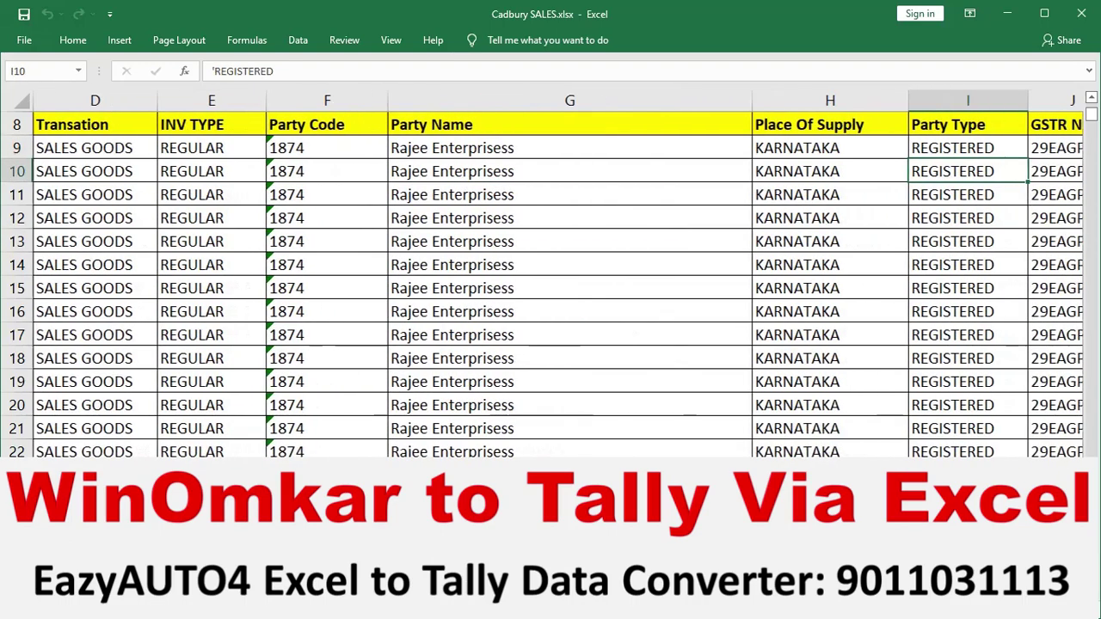
# Step: Scroll across the remaining register columns and back, then close the Cadbury SALES workbook
pyautogui.hscroll(2, 557, 274)
pyautogui.hscroll(2, 558, 274)
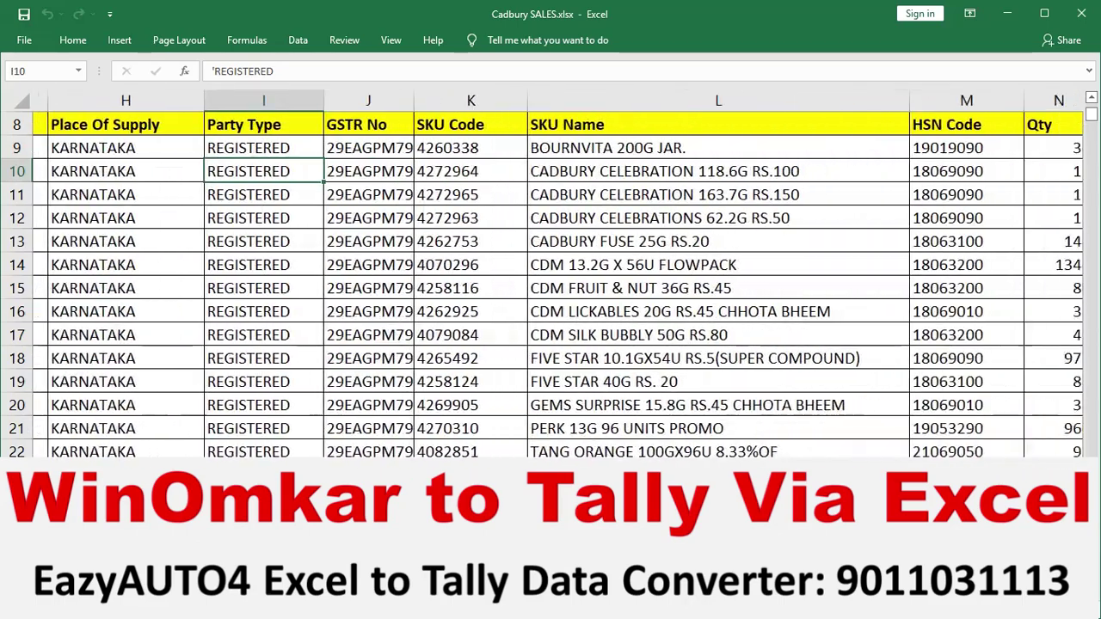
pyautogui.hscroll(2, 557, 274)
pyautogui.hscroll(2, 557, 275)
pyautogui.hscroll(2, 557, 274)
pyautogui.hscroll(2, 558, 274)
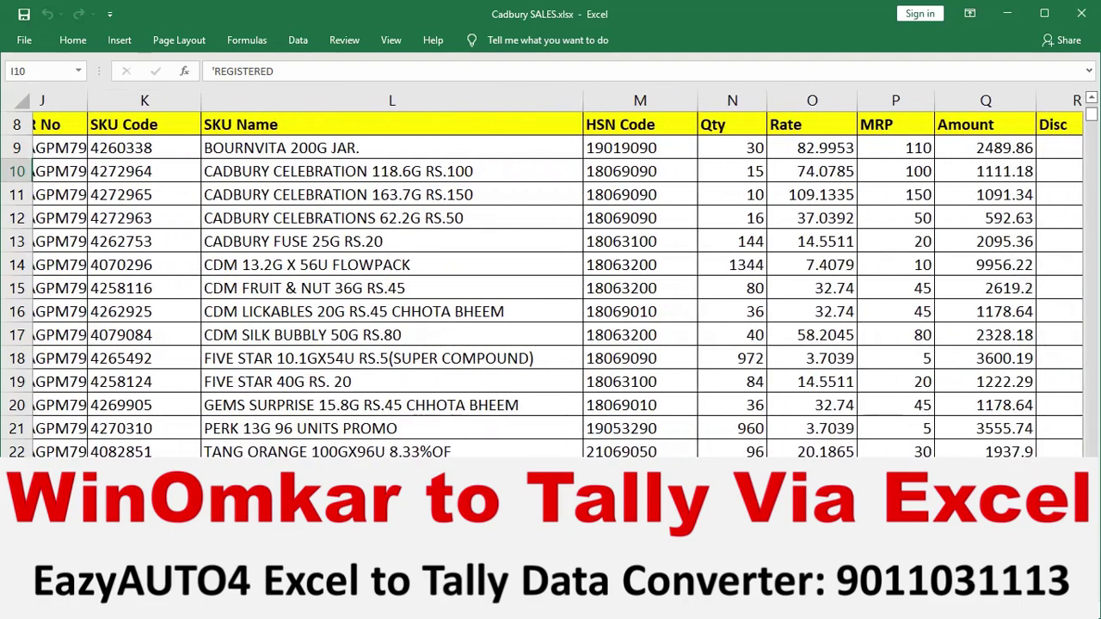
pyautogui.hscroll(2, 557, 274)
pyautogui.hscroll(2, 558, 274)
pyautogui.hscroll(2, 557, 274)
pyautogui.hscroll(1, 557, 274)
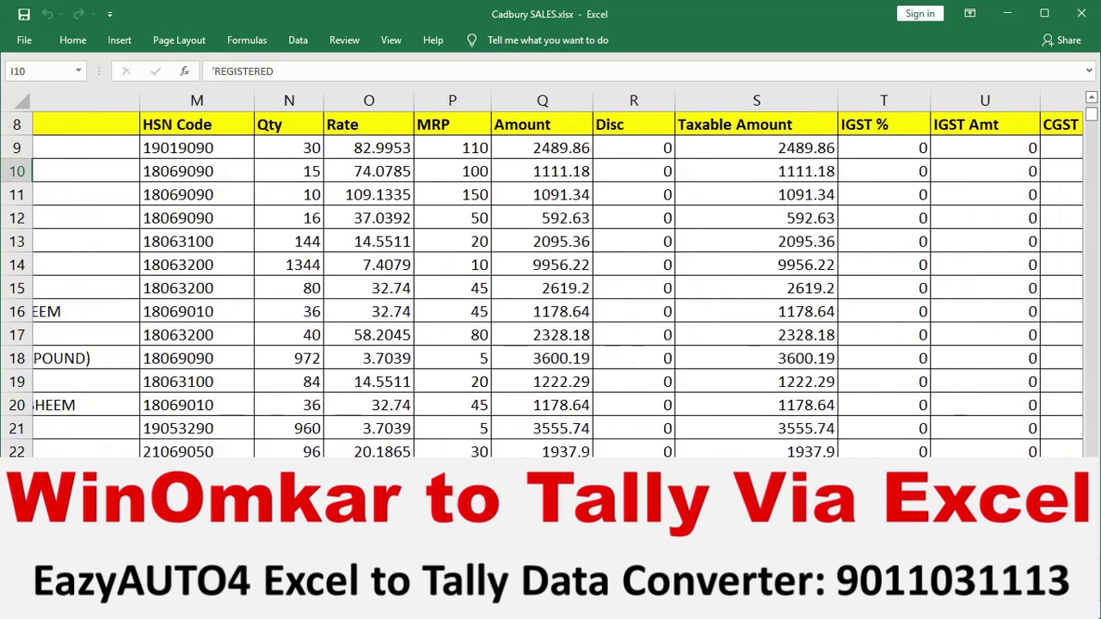
pyautogui.hscroll(1, 557, 274)
pyautogui.hscroll(2, 557, 274)
pyautogui.hscroll(1, 557, 275)
pyautogui.hscroll(2, 557, 275)
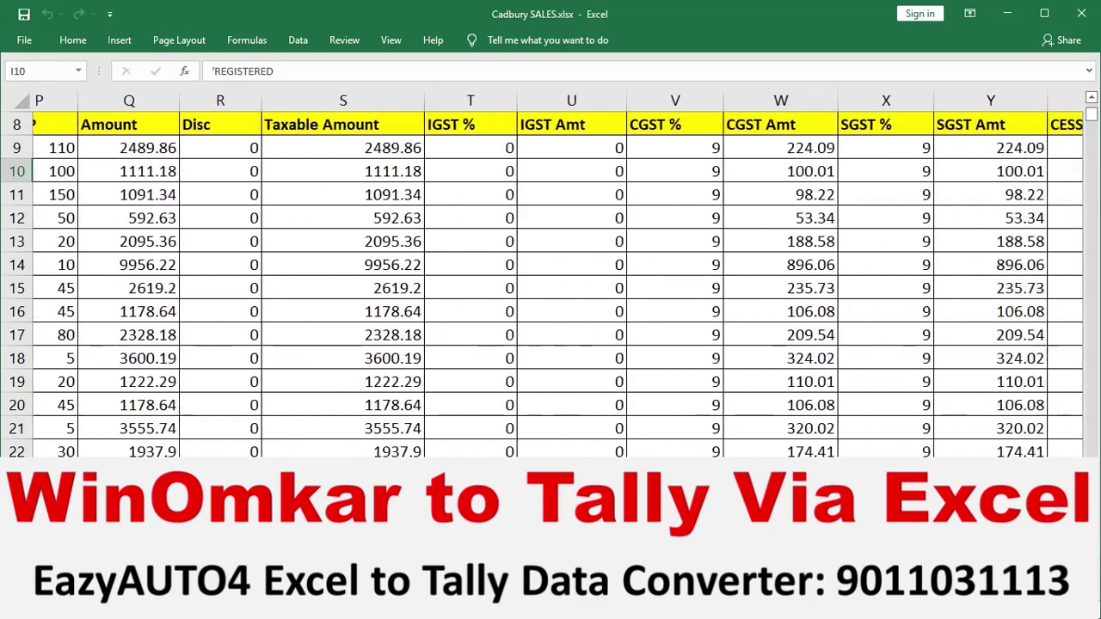
pyautogui.hscroll(2, 557, 275)
pyautogui.hscroll(1, 557, 275)
pyautogui.hscroll(-4, 557, 274)
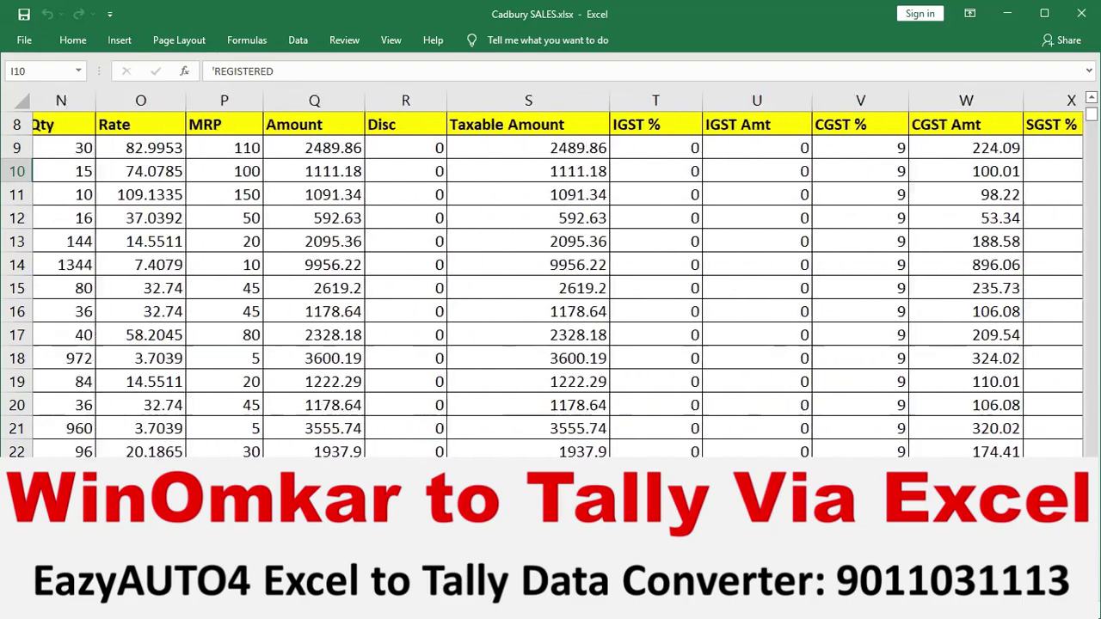
pyautogui.hscroll(-4, 558, 274)
pyautogui.hscroll(-1, 558, 274)
pyautogui.hscroll(-4, 557, 275)
pyautogui.hscroll(-1, 558, 274)
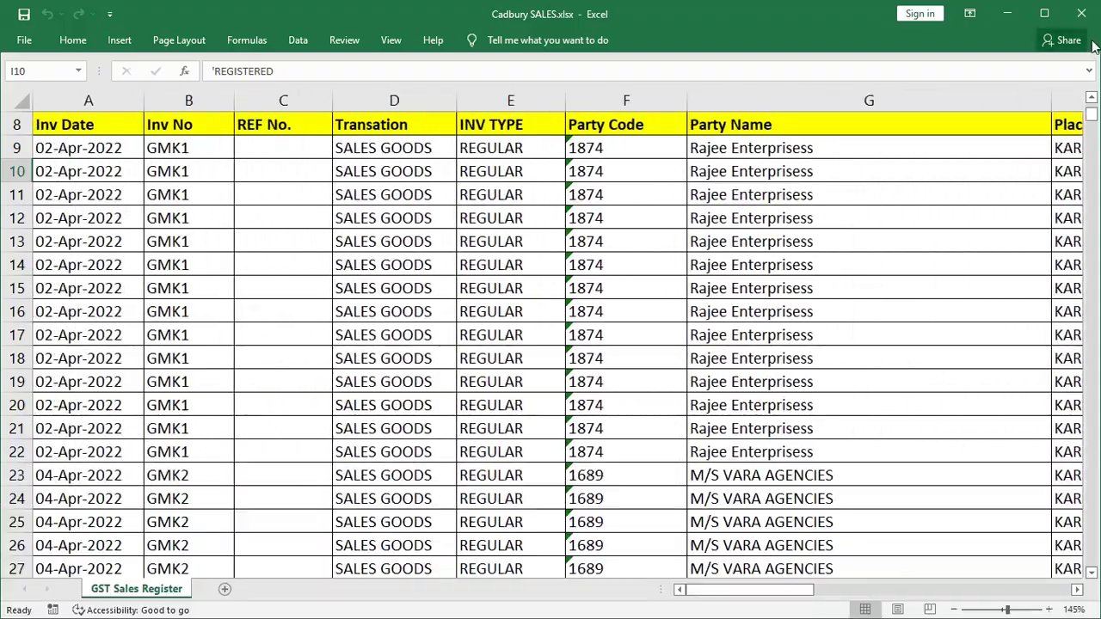
pyautogui.click(1081, 12)
# Step: From the entriesregx Settings sheet, import the sales register into the Entries sheet, replacing existing data
pyautogui.hotkey('alt', 'Tab')
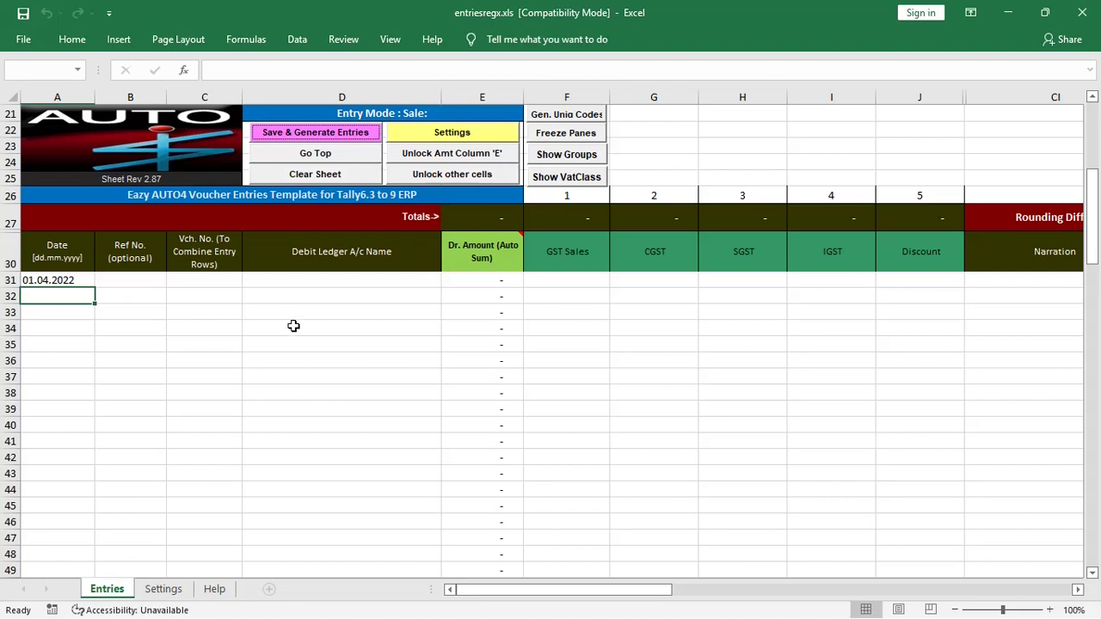
pyautogui.click(163, 589)
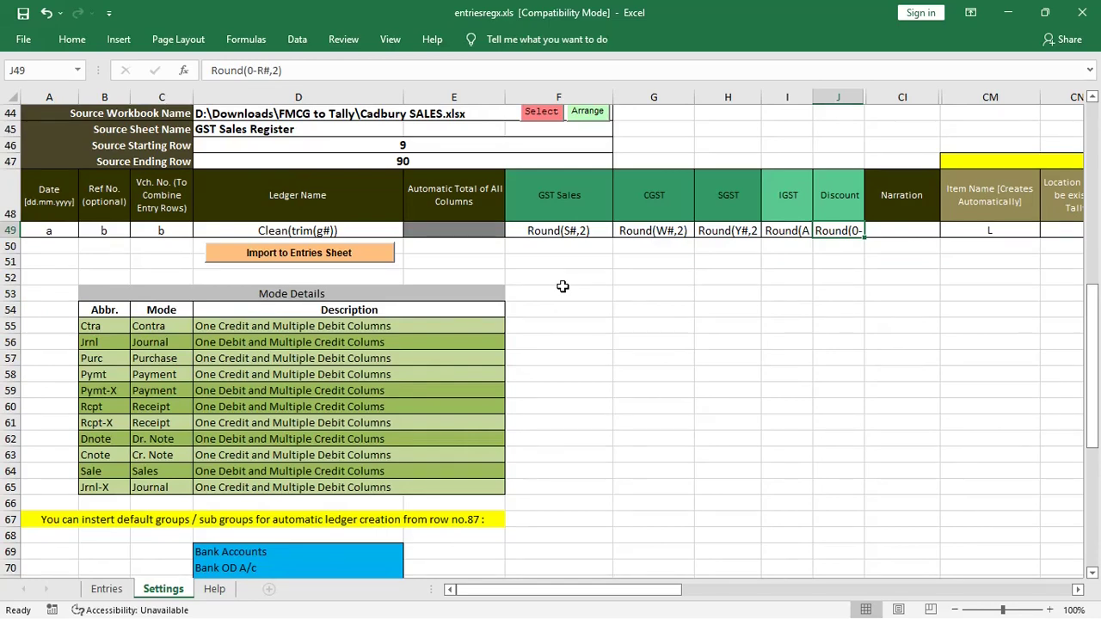
pyautogui.click(278, 258)
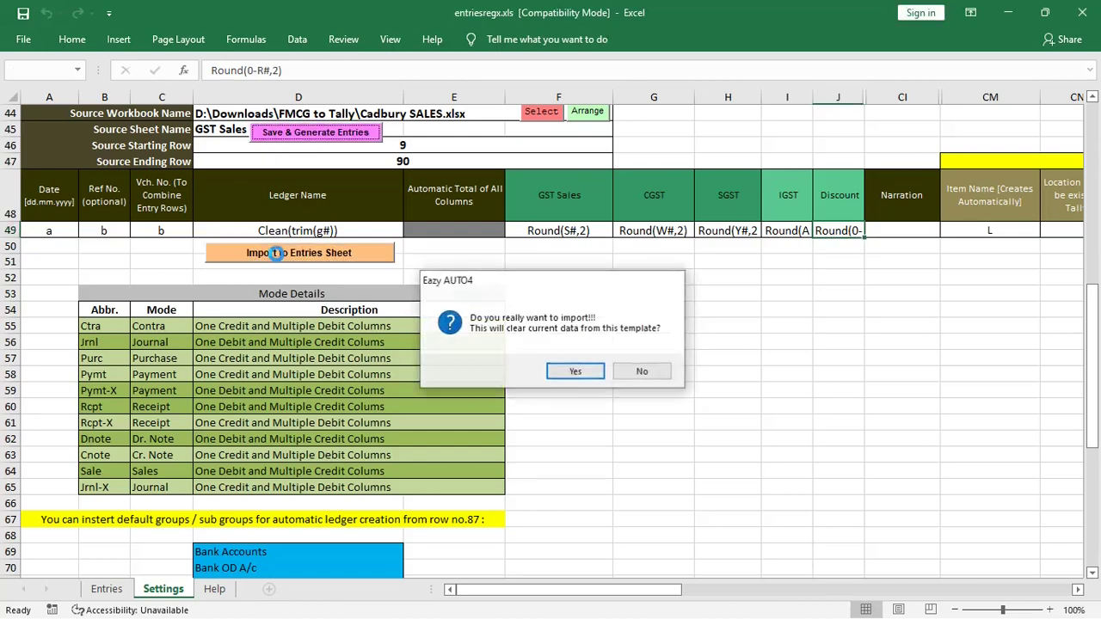
pyautogui.click(574, 371)
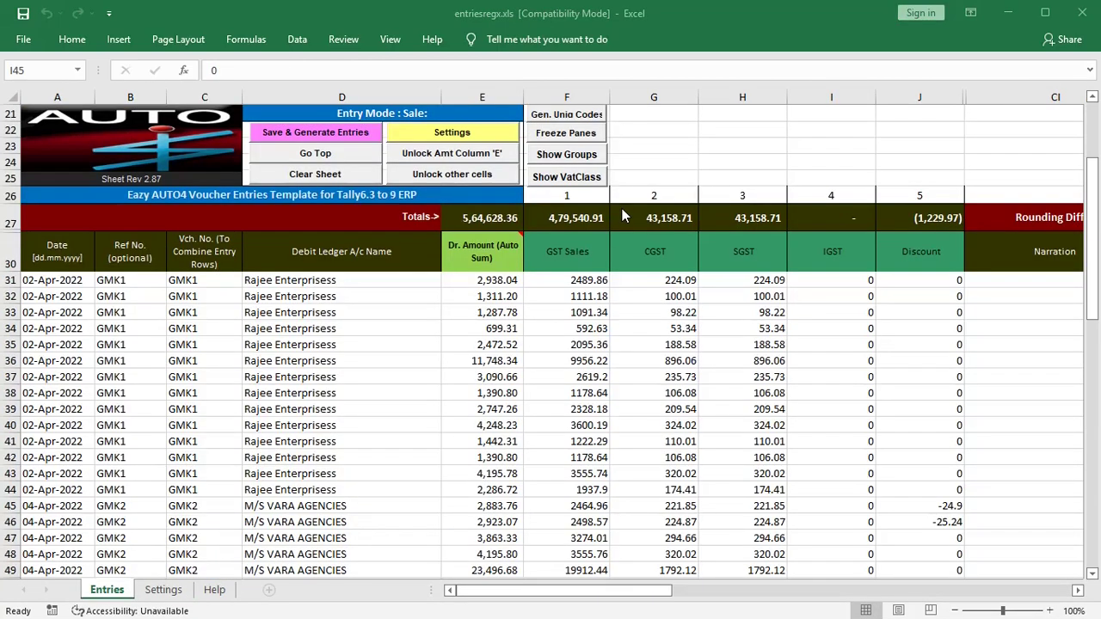
# Step: Check the first entries' reference number, debit ledger, GST Sales amount, discount and item details
pyautogui.click(124, 280)
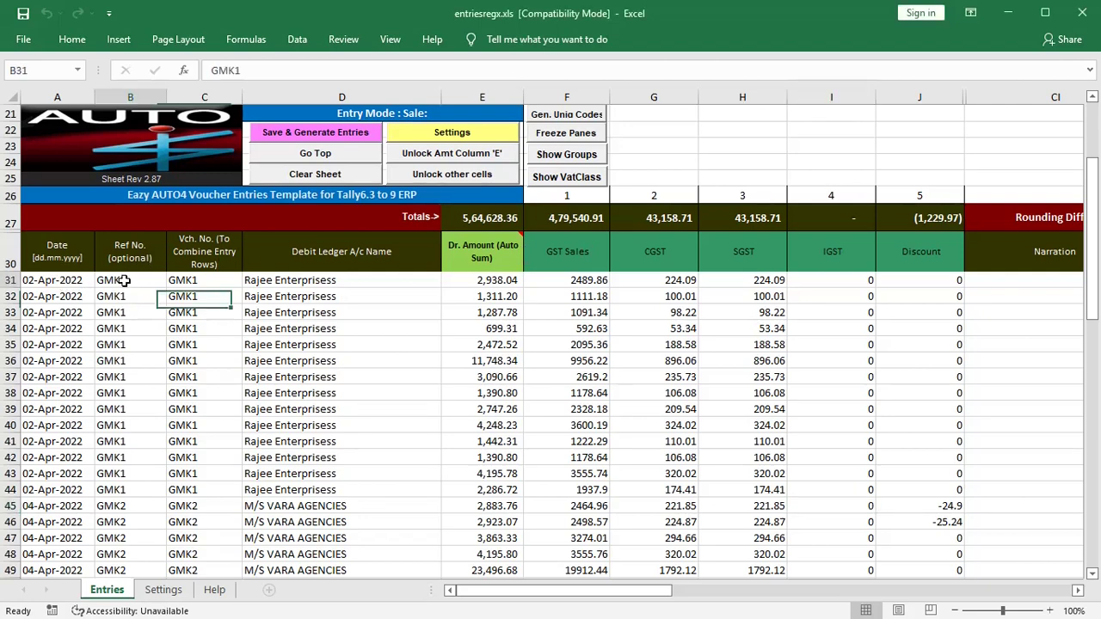
pyautogui.click(332, 294)
pyautogui.click(566, 281)
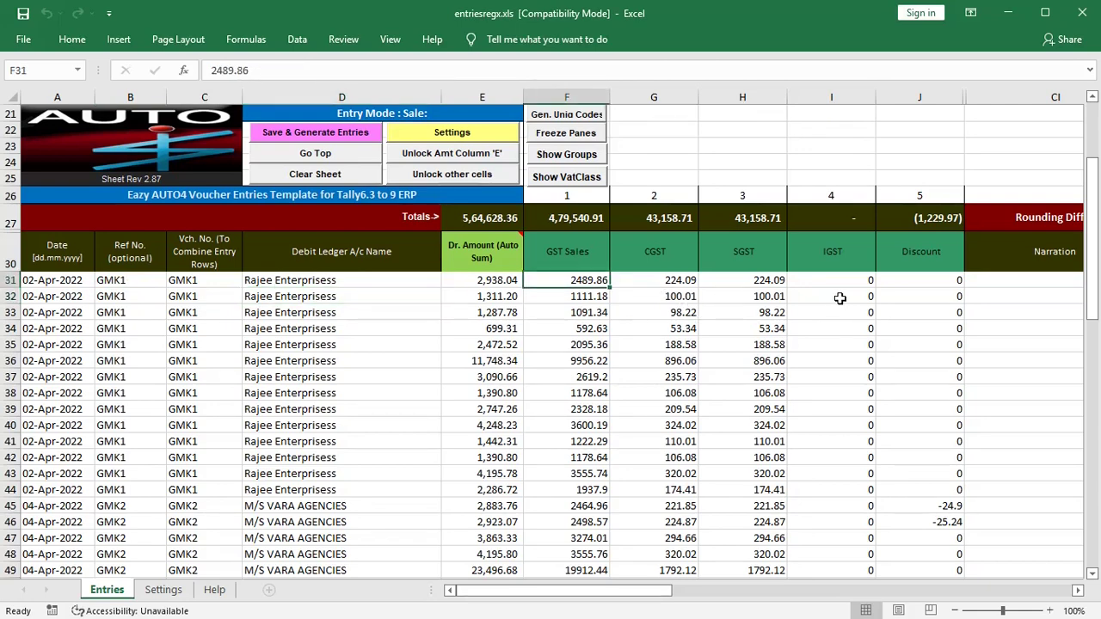
pyautogui.click(915, 292)
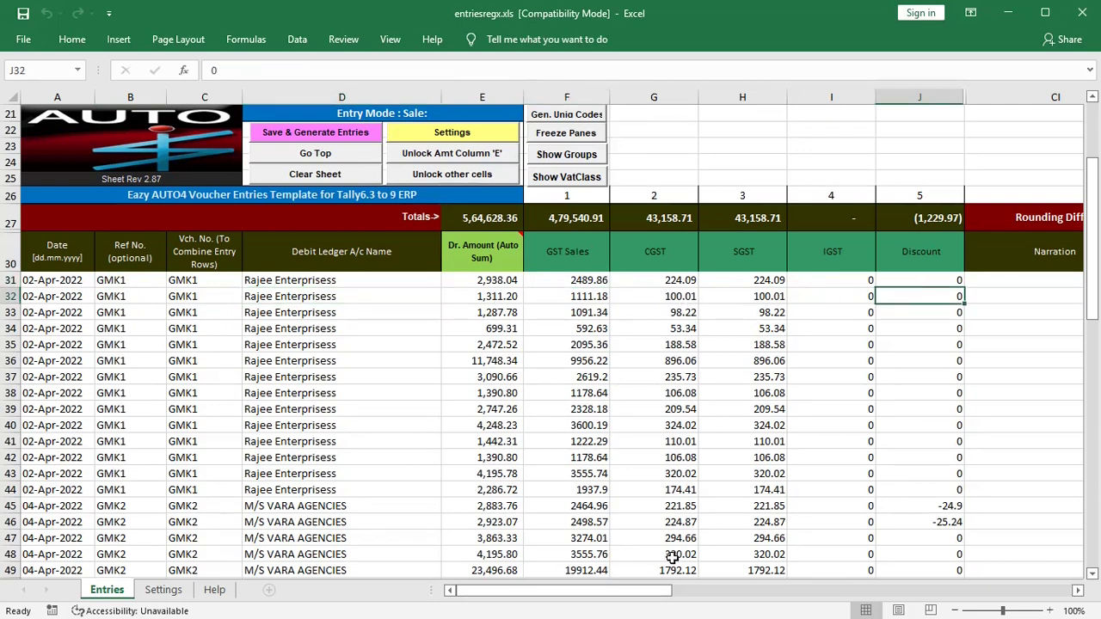
pyautogui.moveTo(658, 591); pyautogui.dragTo(673, 597)
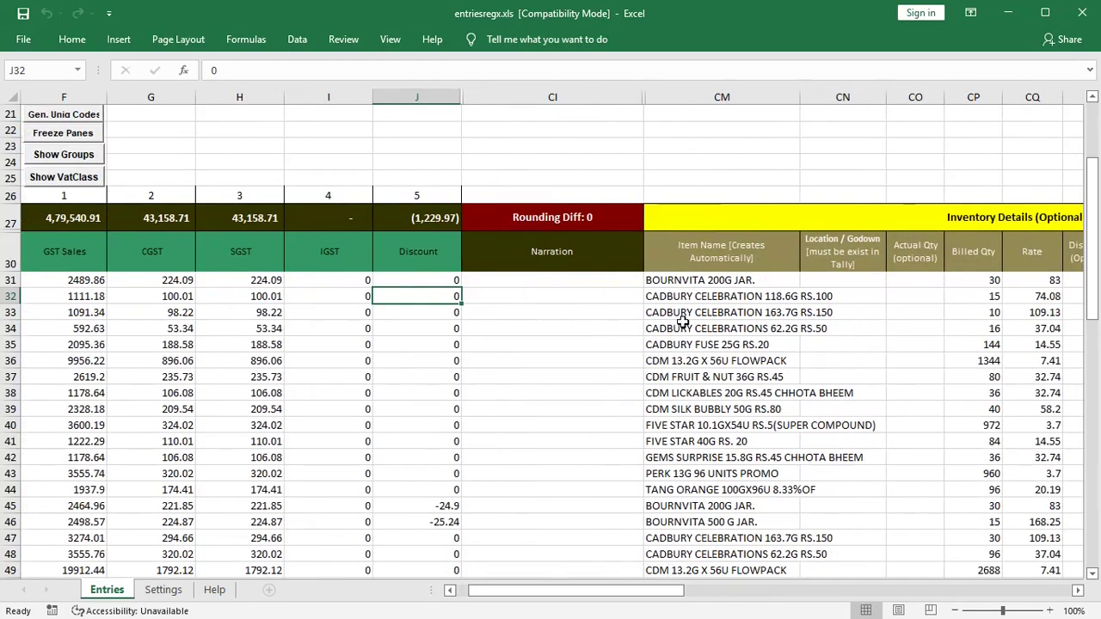
pyautogui.click(684, 314)
pyautogui.press('Tab')
pyautogui.press('Tab')
pyautogui.press('Tab')
pyautogui.press('Tab')
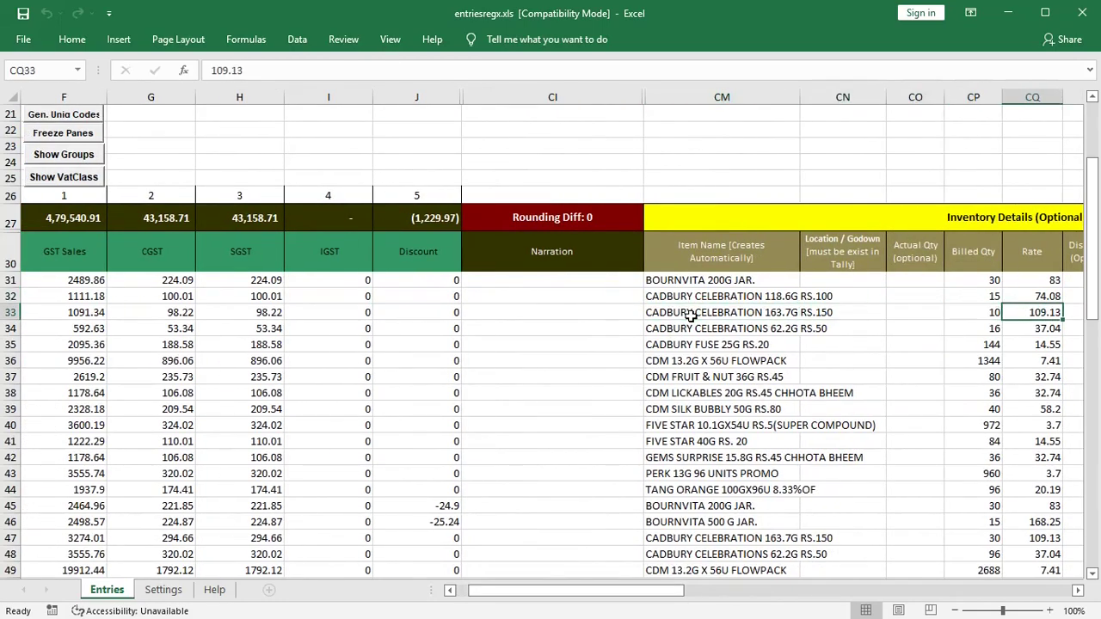
pyautogui.press('Tab')
pyautogui.press('Tab')
pyautogui.press('Tab')
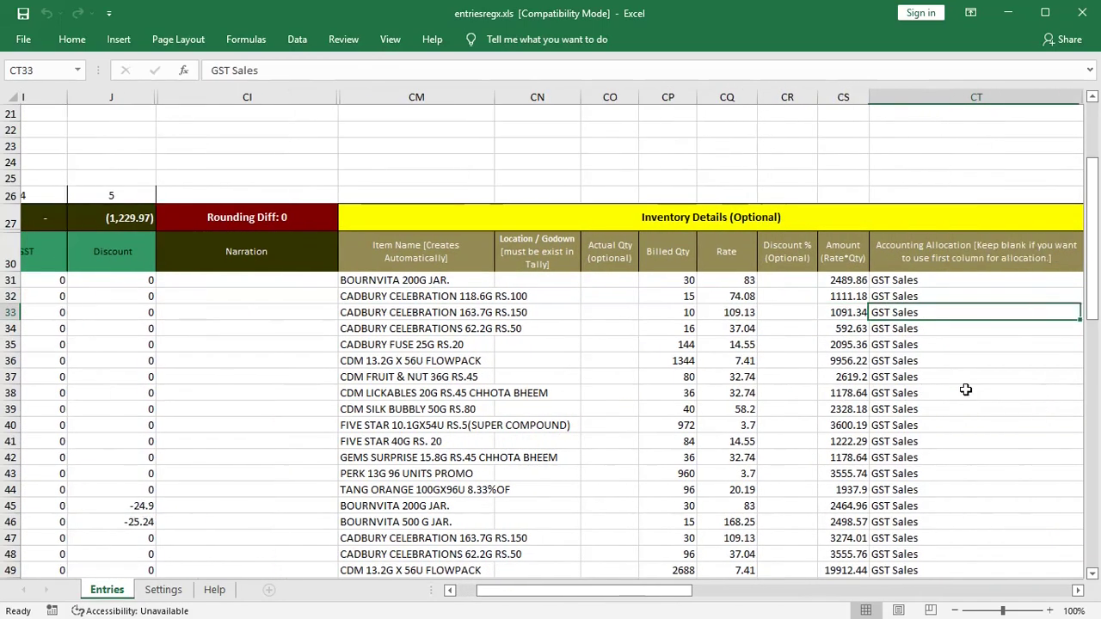
pyautogui.press('Tab')
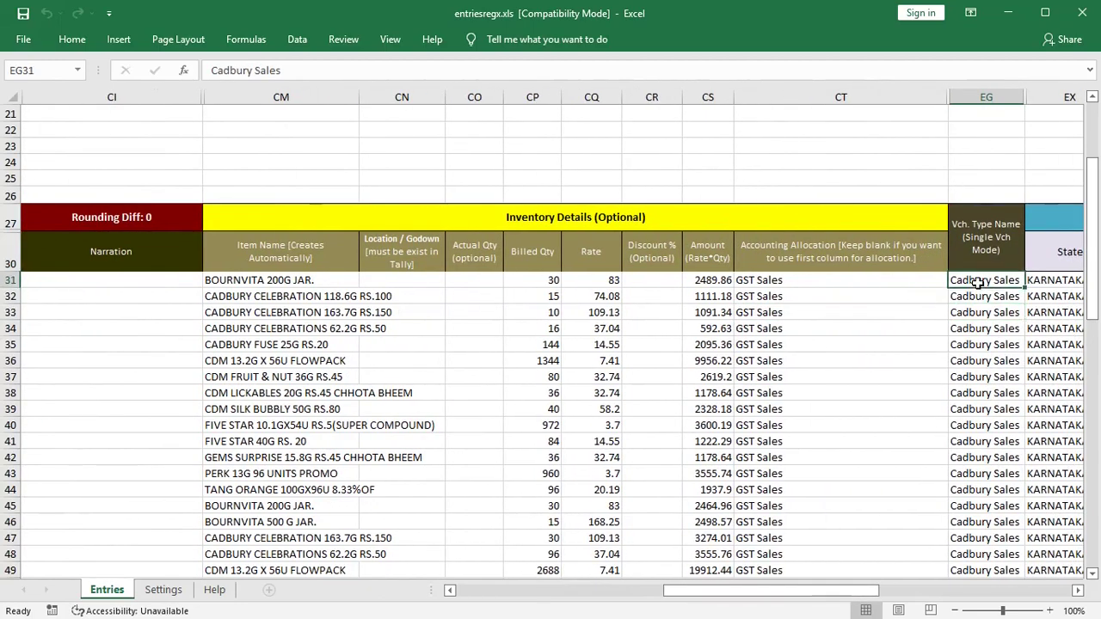
# Step: Review the HSN codes in column FN and the tax rates in column FS
pyautogui.moveTo(974, 282); pyautogui.dragTo(980, 410)
pyautogui.moveTo(840, 587)
pyautogui.mouseDown()
pyautogui.moveTo(860, 601)
pyautogui.moveTo(1029, 600)
pyautogui.mouseUp()
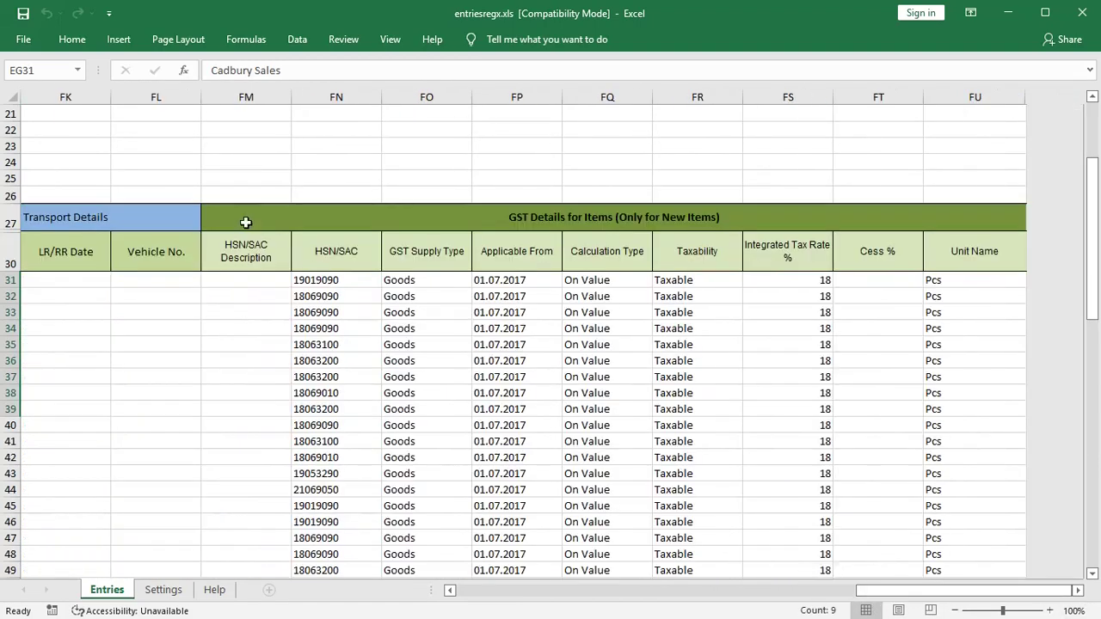
pyautogui.moveTo(335, 282); pyautogui.dragTo(344, 361)
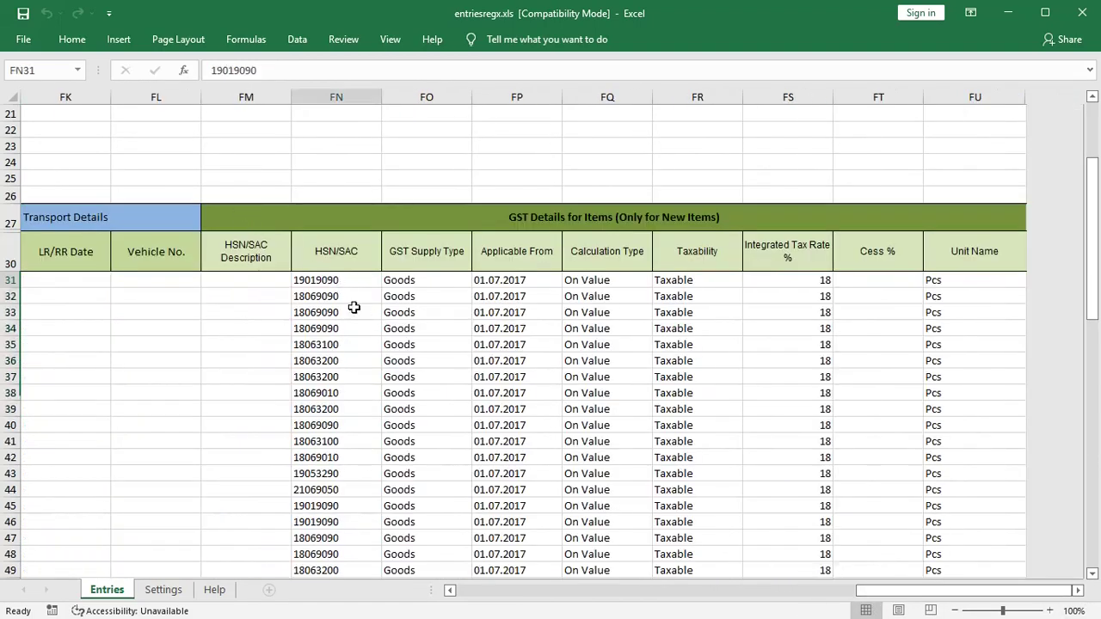
pyautogui.moveTo(787, 296); pyautogui.dragTo(840, 406)
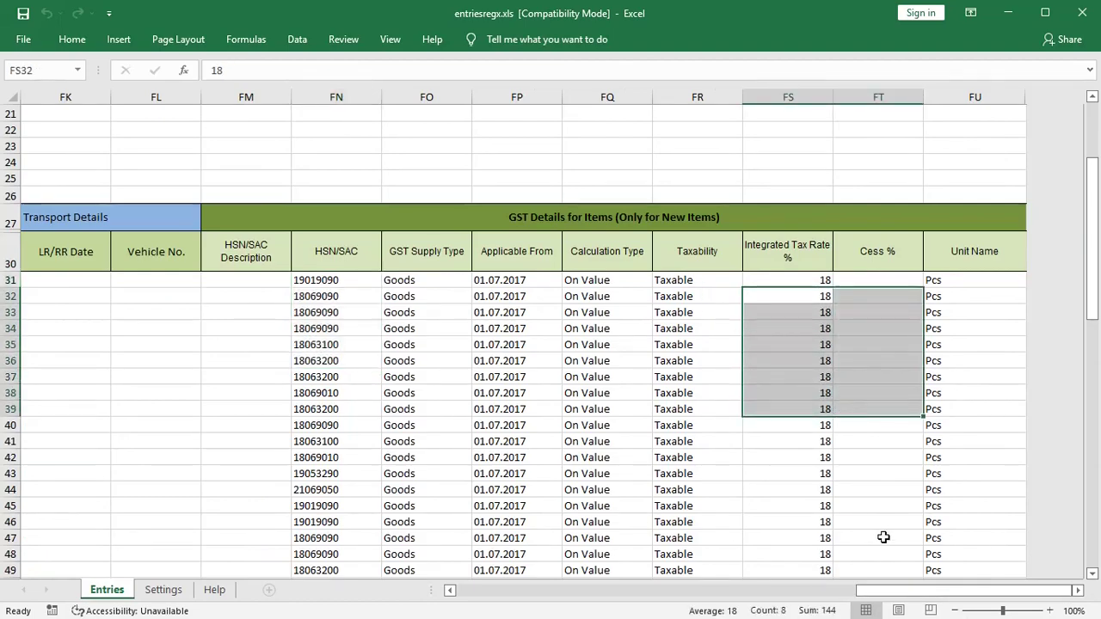
pyautogui.moveTo(886, 590); pyautogui.dragTo(437, 538)
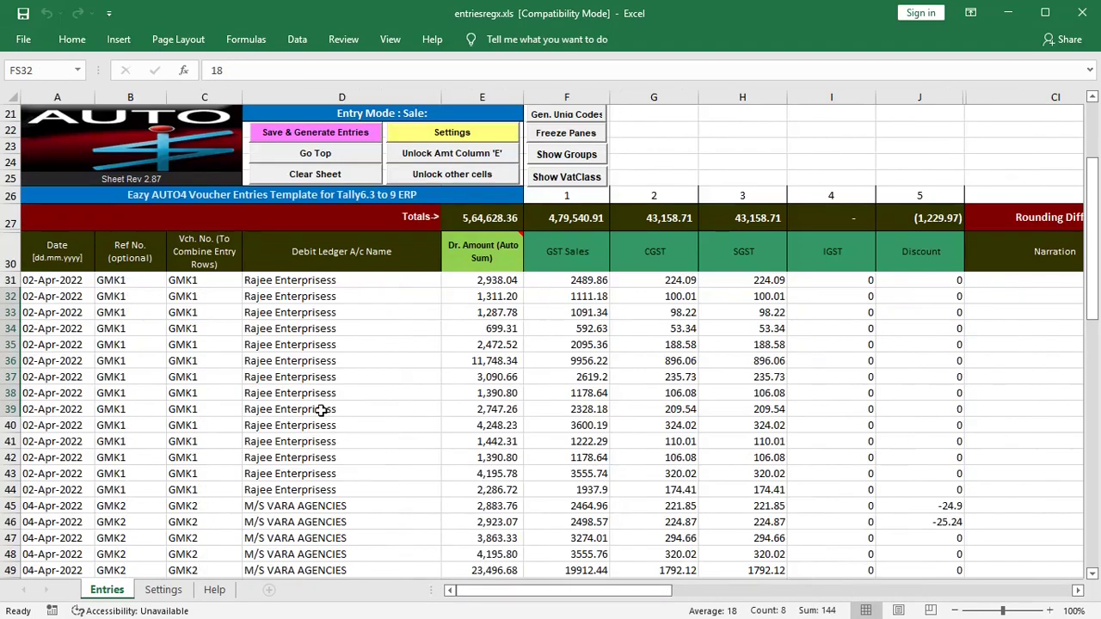
# Step: Save the template and generate its voucher entries, then switch to TallyPrime
pyautogui.click(293, 133)
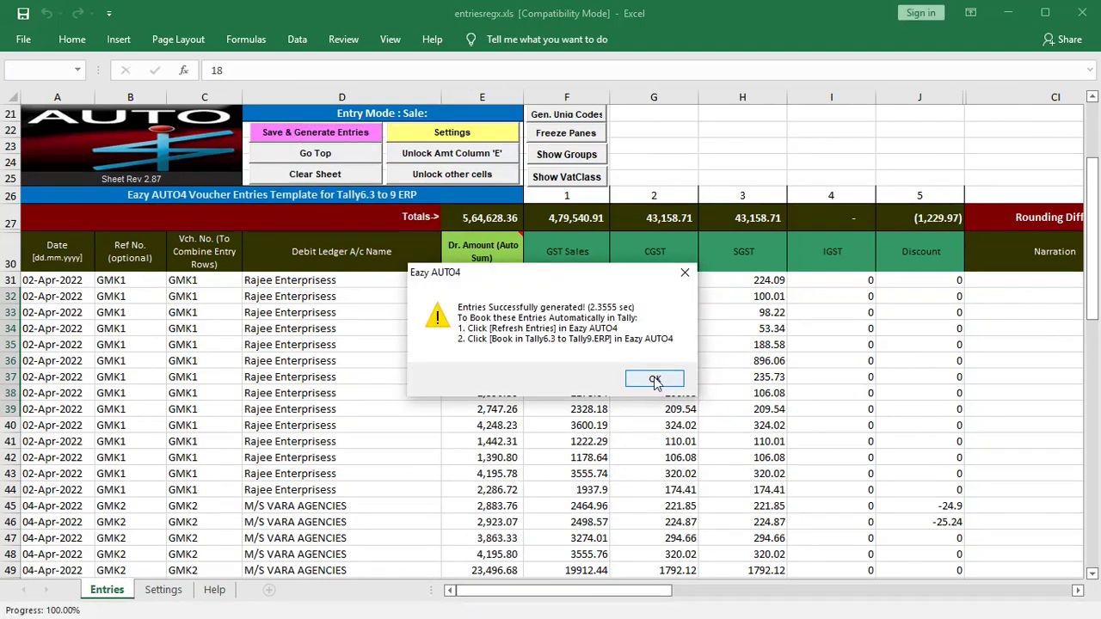
pyautogui.click(655, 380)
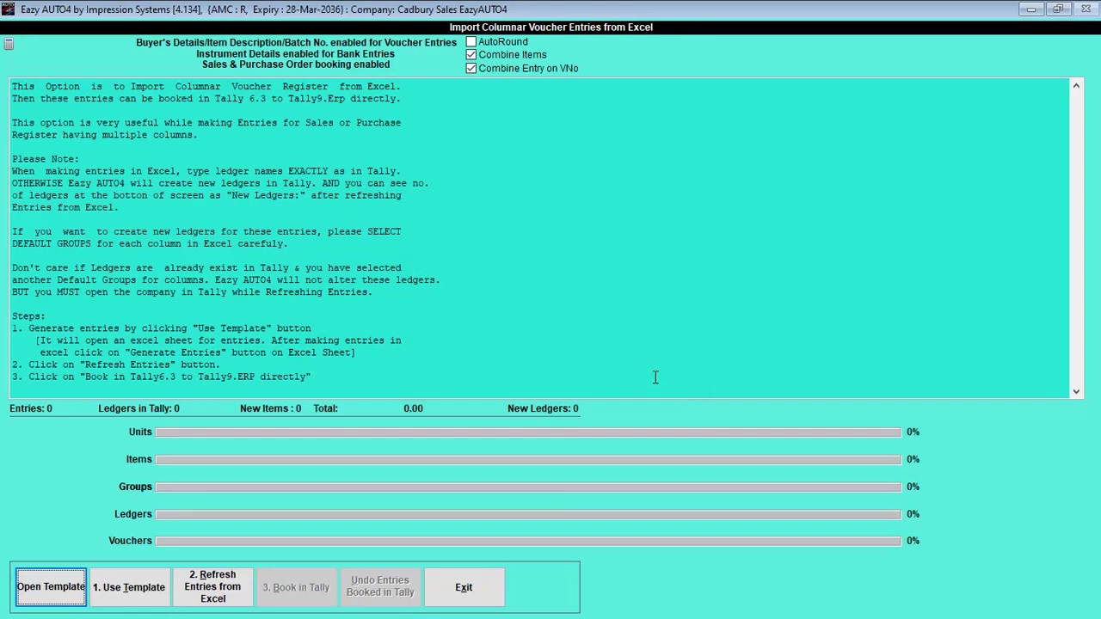
pyautogui.hotkey('alt', 'Tab')
pyautogui.press('Tab')
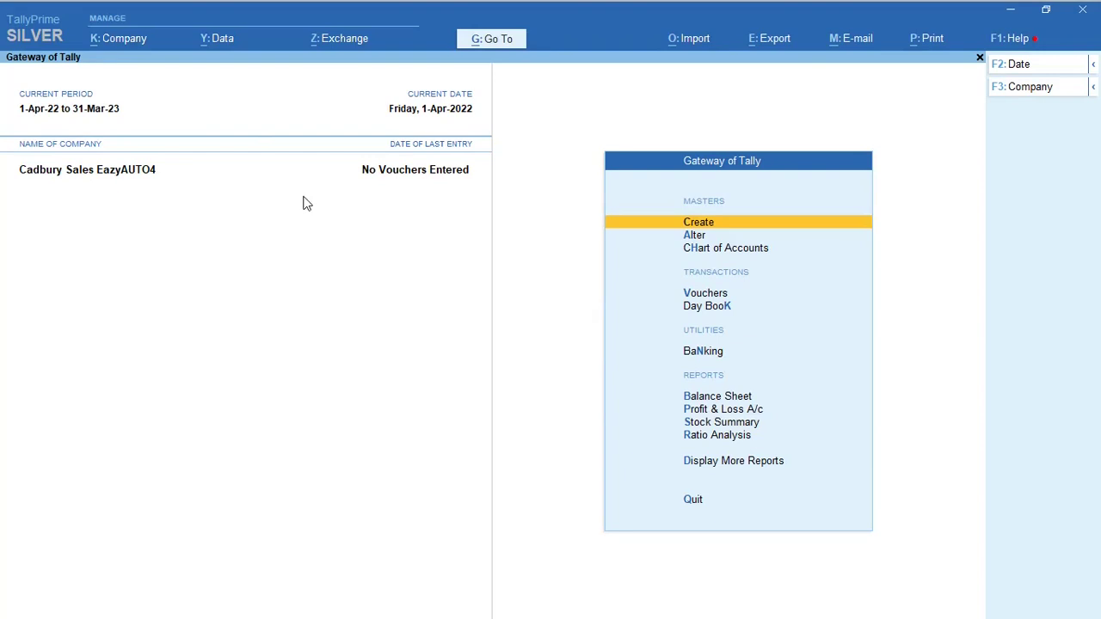
# Step: Confirm the Alter Ledger and Stock Item lists are empty, then switch to the EazyAUTO4 import window
pyautogui.press('Down')
pyautogui.press('Return')
pyautogui.press('Down')
pyautogui.press('Down')
pyautogui.press('Down')
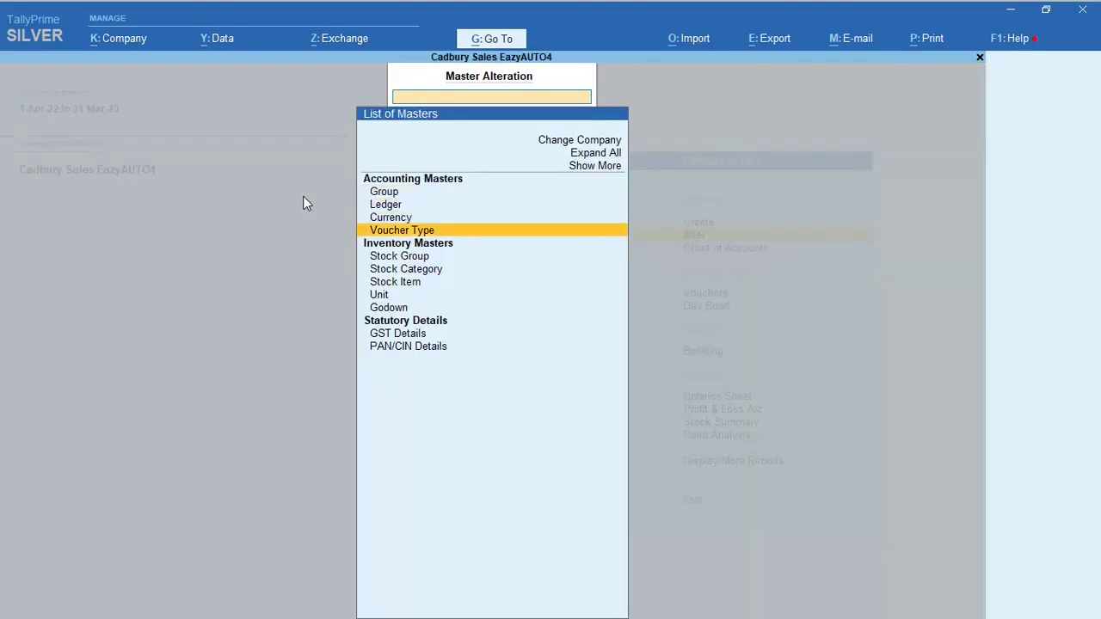
pyautogui.press('Up')
pyautogui.press('Up')
pyautogui.press('Return')
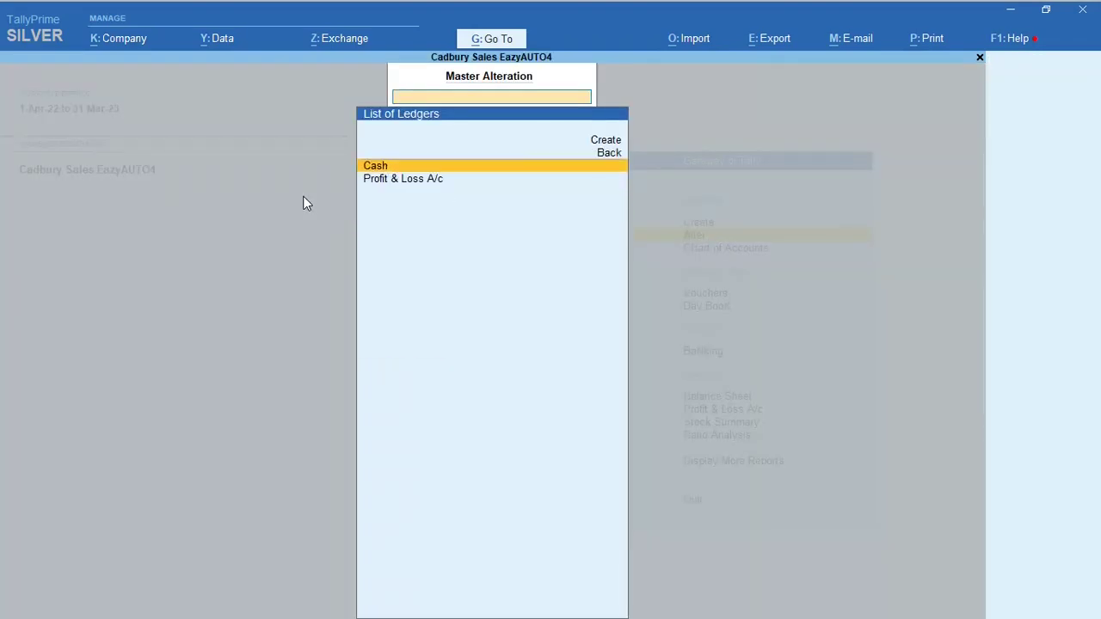
pyautogui.press('Escape')
pyautogui.press('Escape')
pyautogui.press('Return')
pyautogui.press('Down')
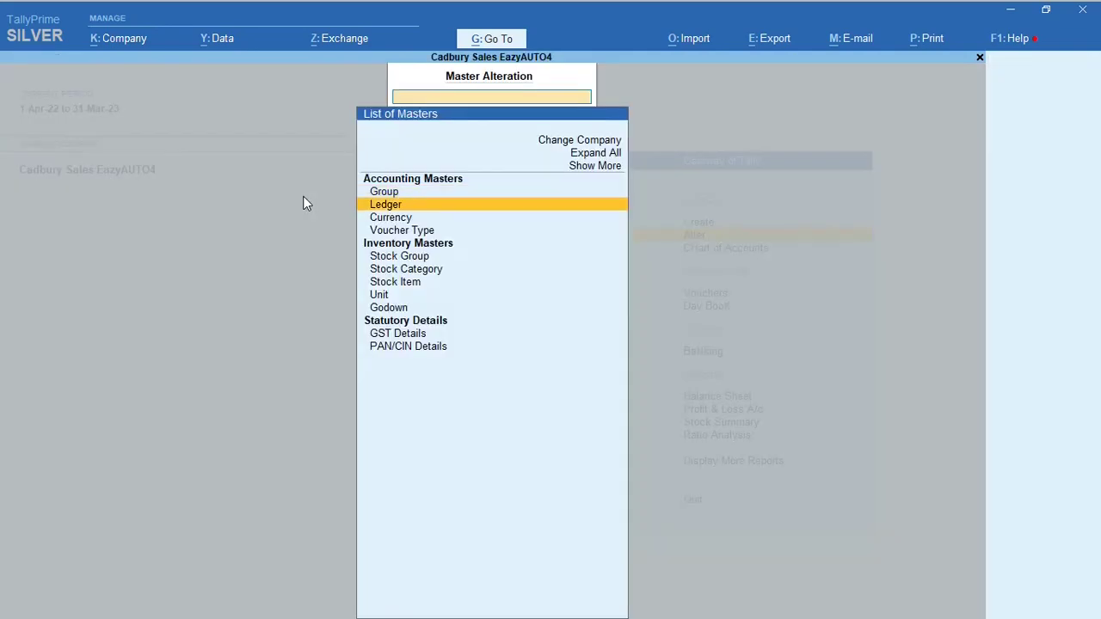
pyautogui.press('Down')
pyautogui.press('Down')
pyautogui.press('Down')
pyautogui.press('Down')
pyautogui.press('Down')
pyautogui.press('Return')
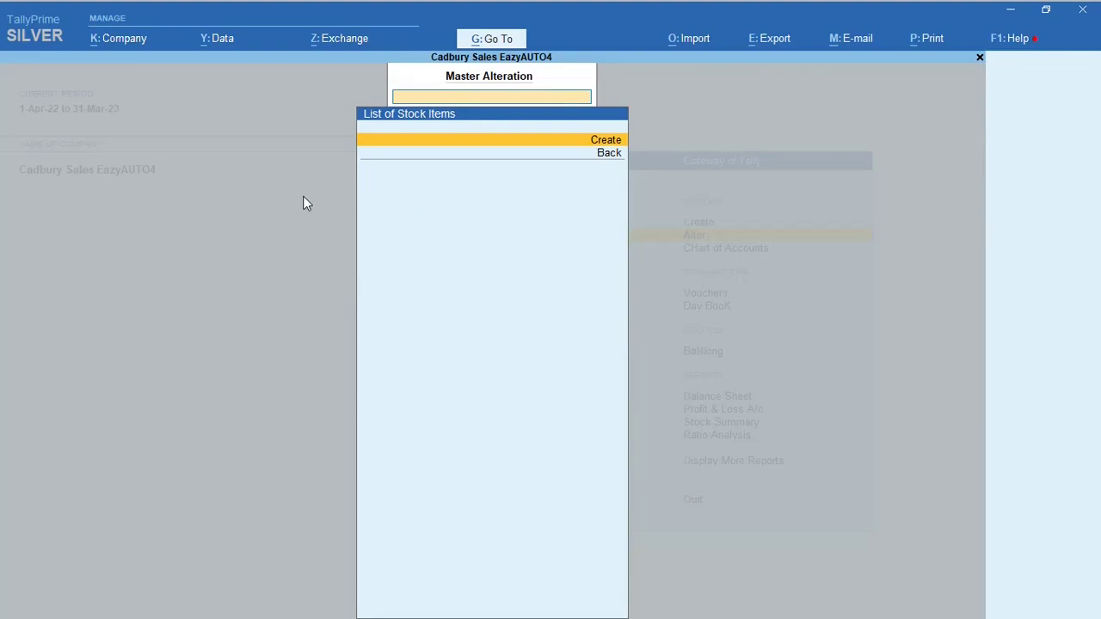
pyautogui.hotkey('alt', 'Tab')
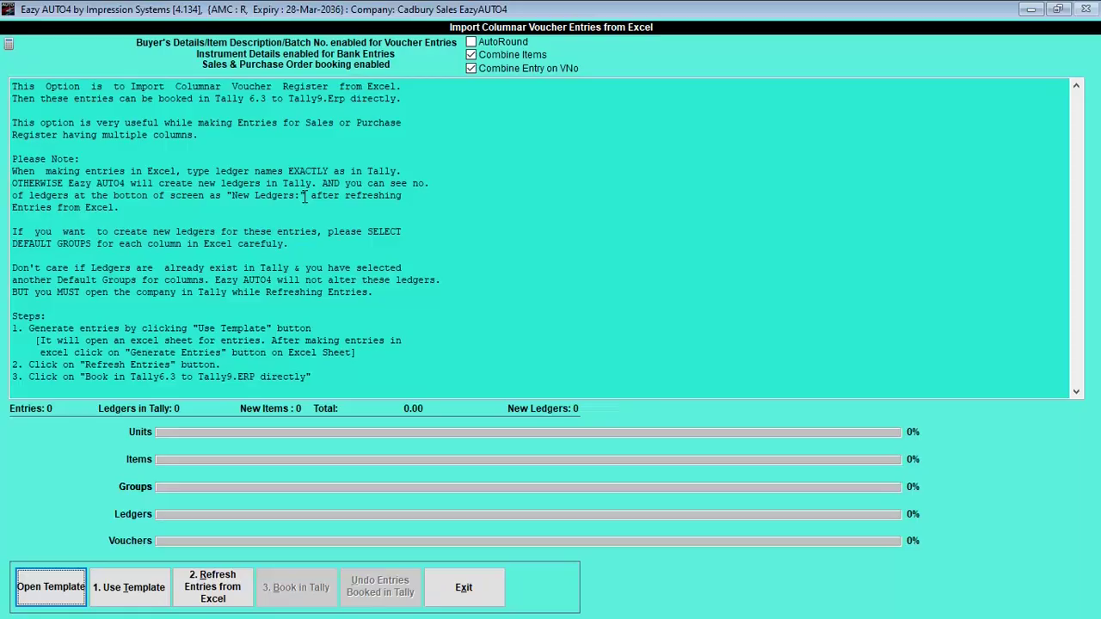
# Step: Refresh entries from Excel, loading the five sale entries totalling 5,64,628.36
pyautogui.click(217, 584)
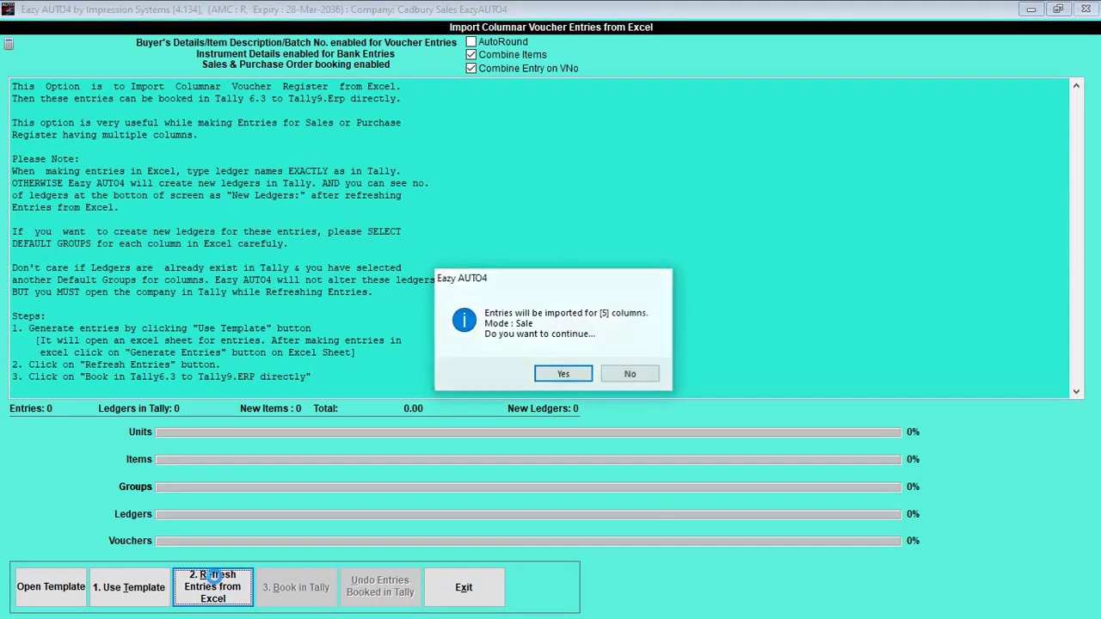
pyautogui.press('Return')
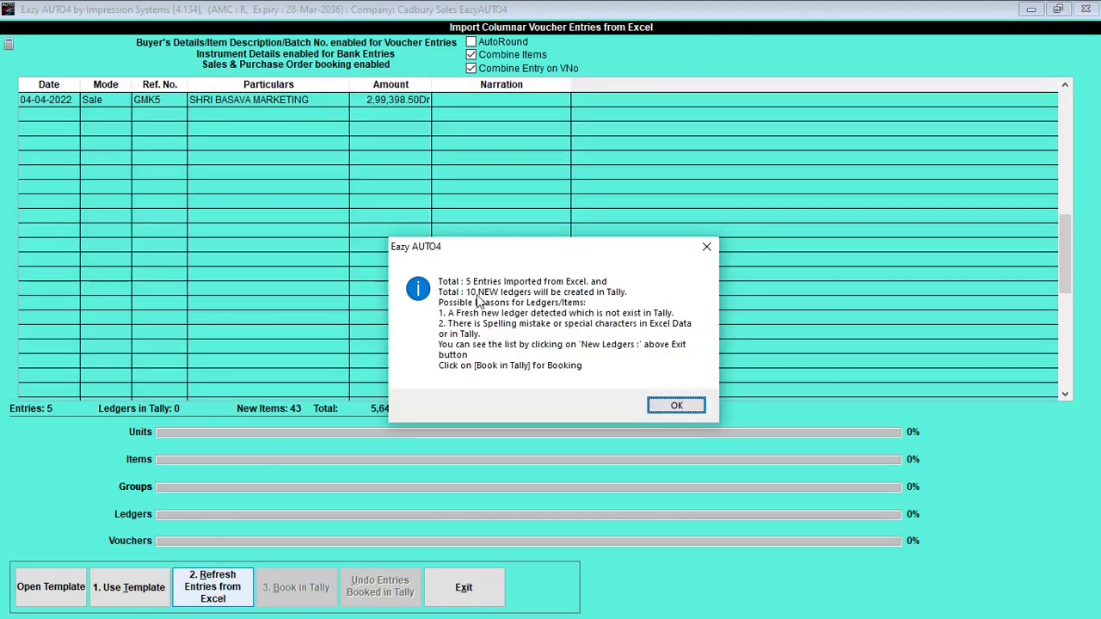
pyautogui.click(672, 406)
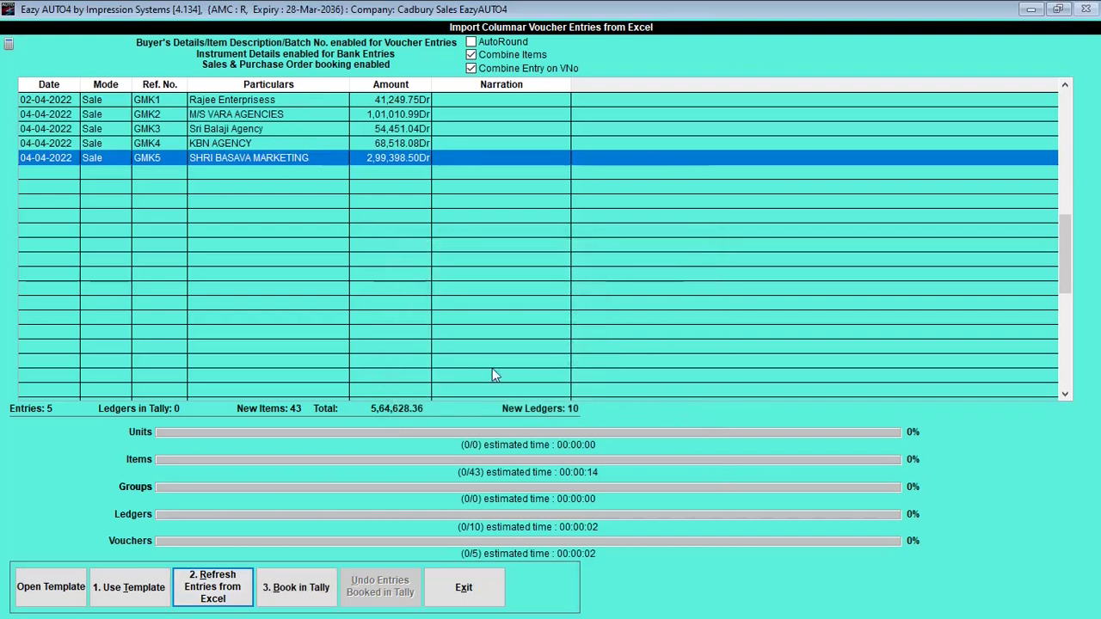
# Step: Review the lists of 43 new stock items and 10 new ledgers to be created
pyautogui.click(277, 417)
pyautogui.scroll(-4, 393, 212)
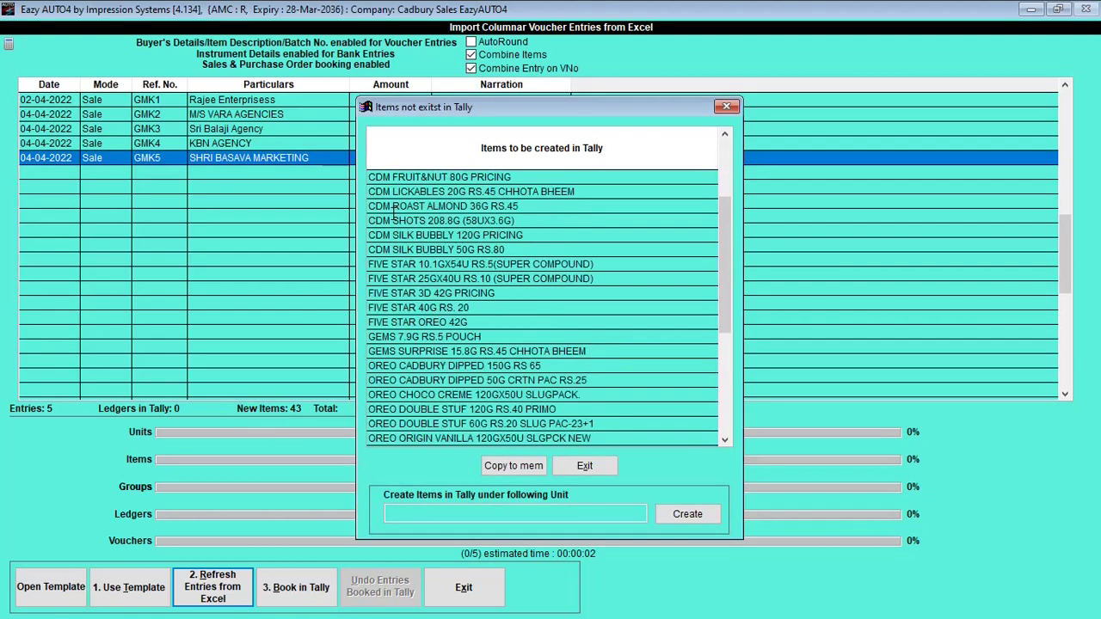
pyautogui.click(594, 468)
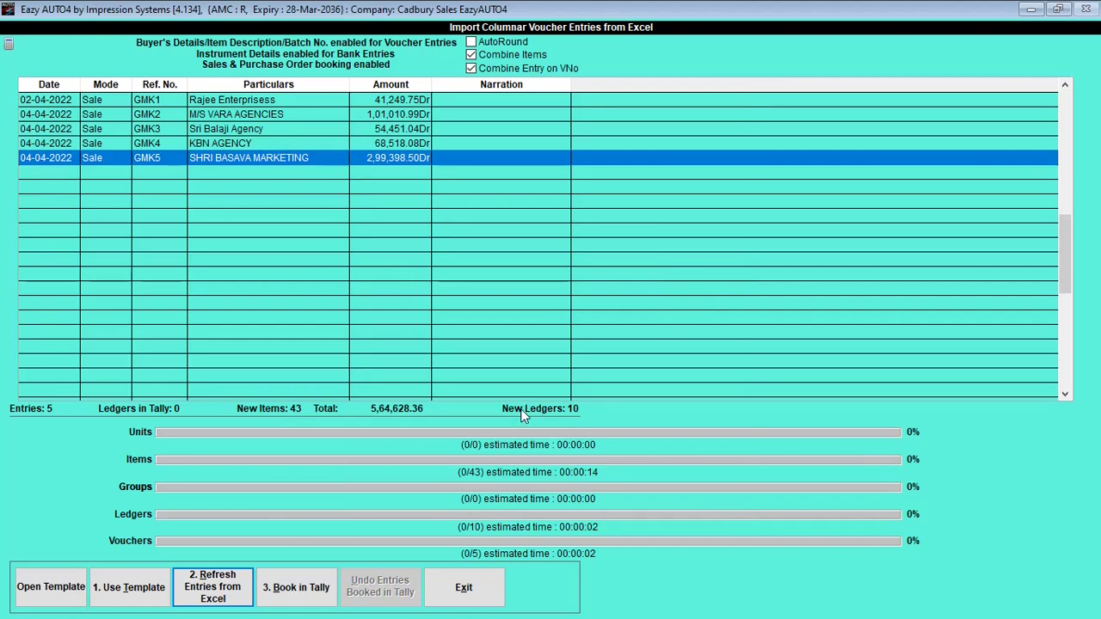
pyautogui.click(520, 409)
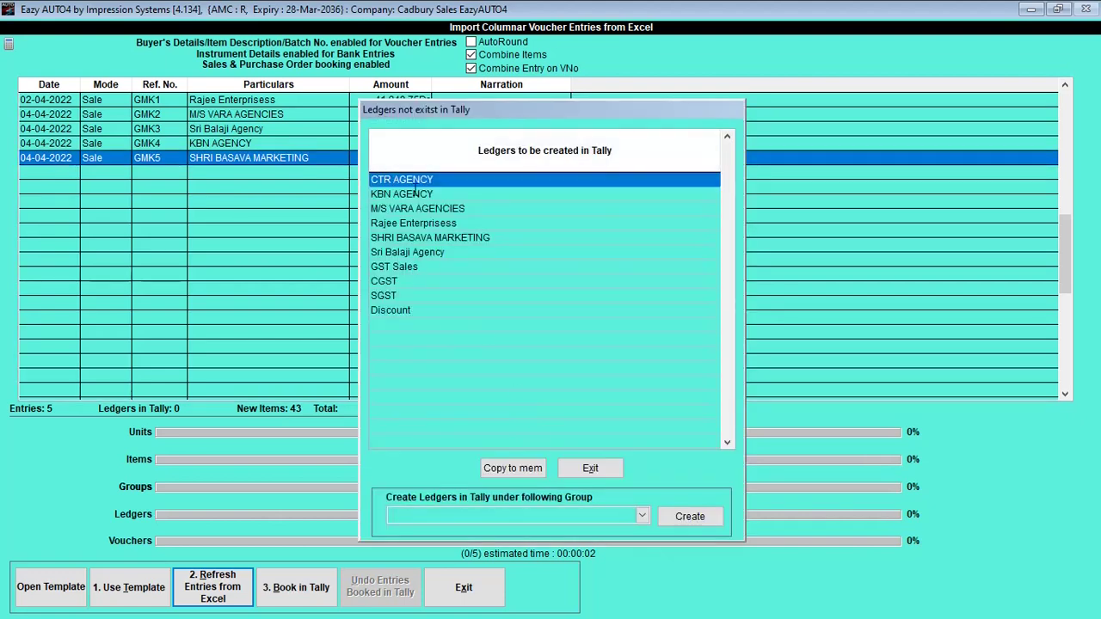
pyautogui.click(590, 468)
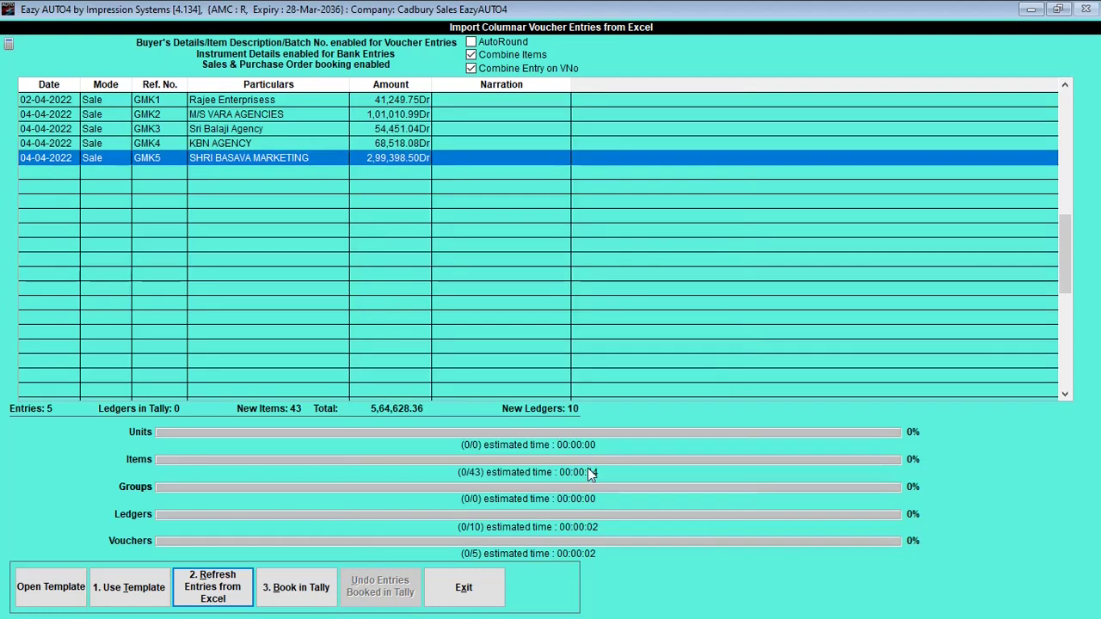
# Step: Book in Tally, approving creation of 43 stock items and 10 ledgers, then return to TallyPrime
pyautogui.click(325, 585)
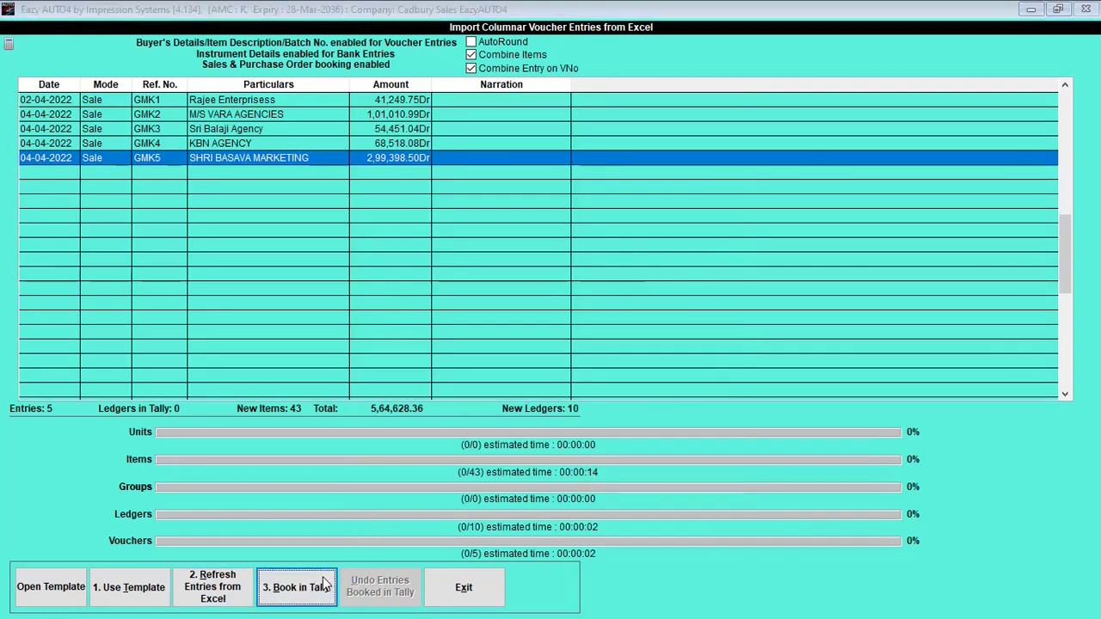
pyautogui.click(550, 389)
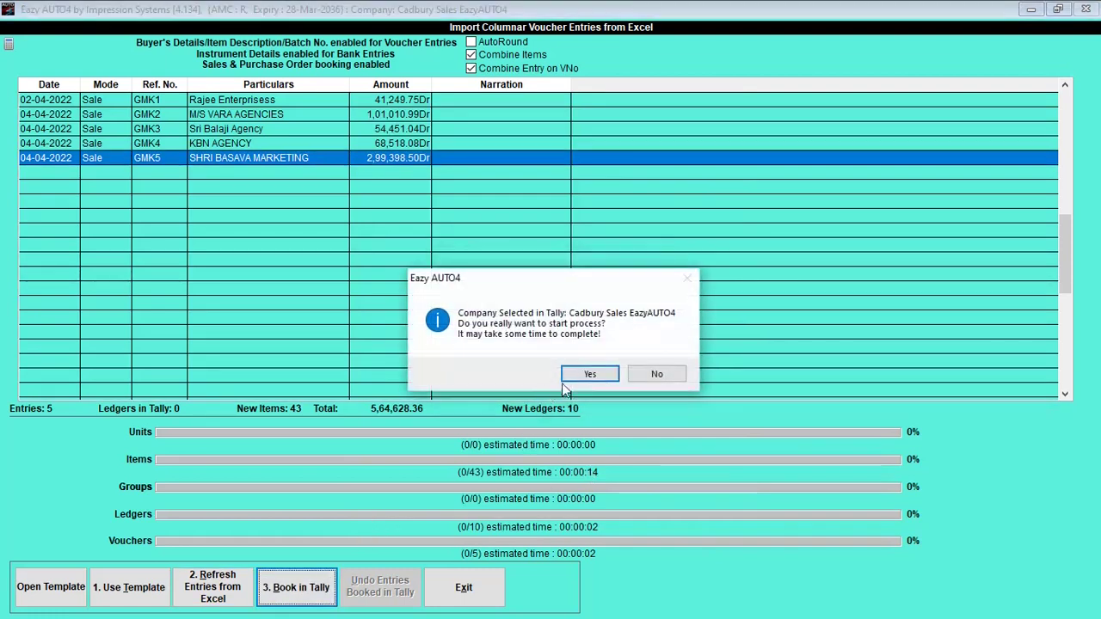
pyautogui.click(576, 376)
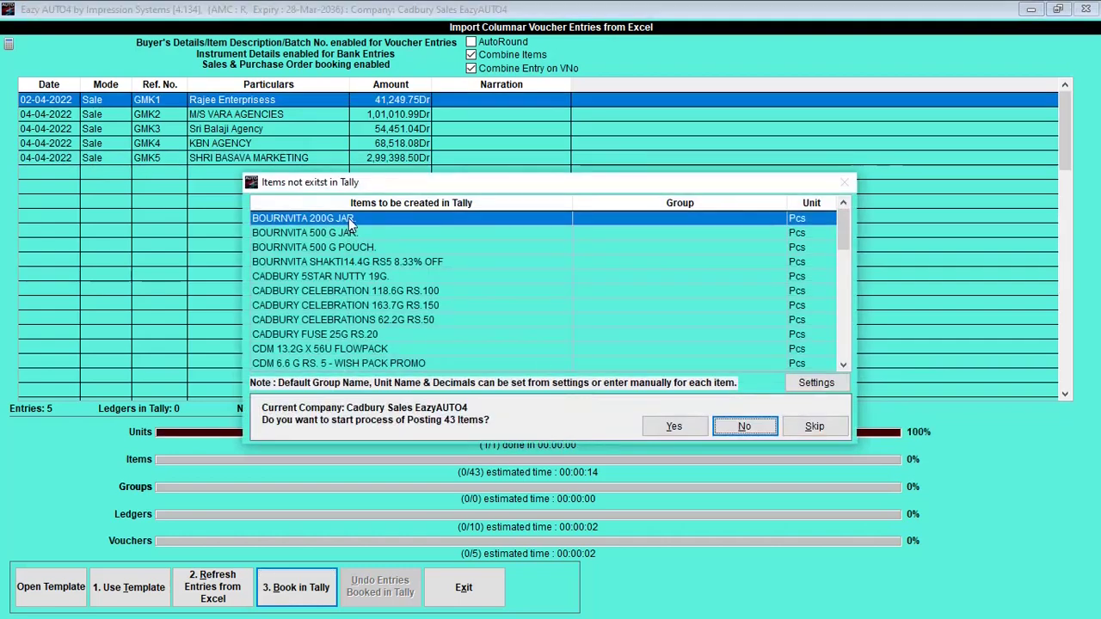
pyautogui.click(658, 430)
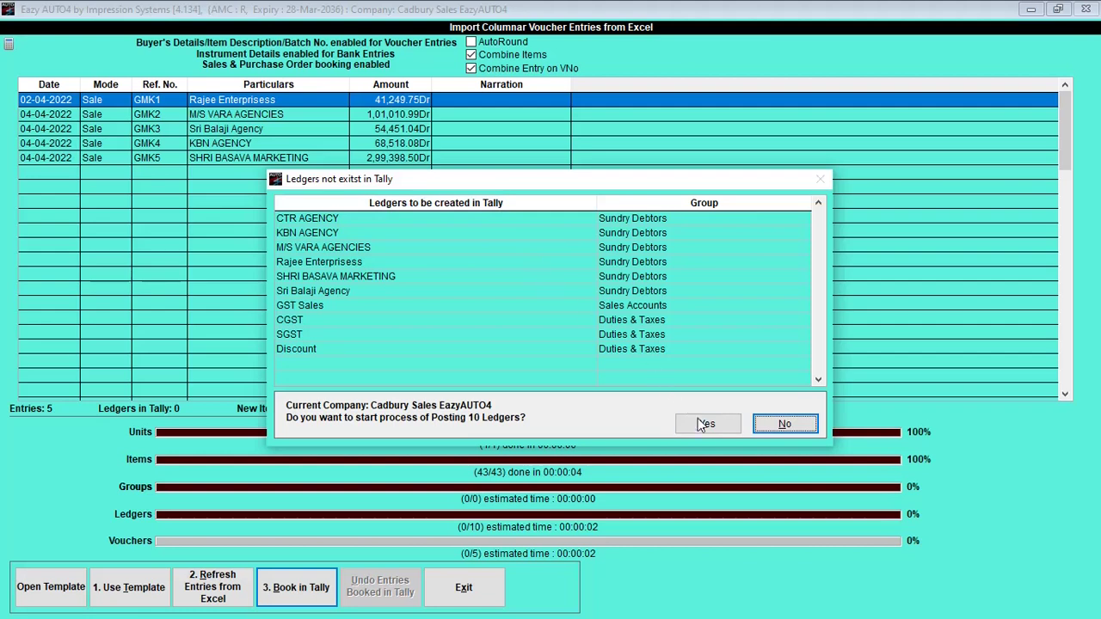
pyautogui.click(703, 424)
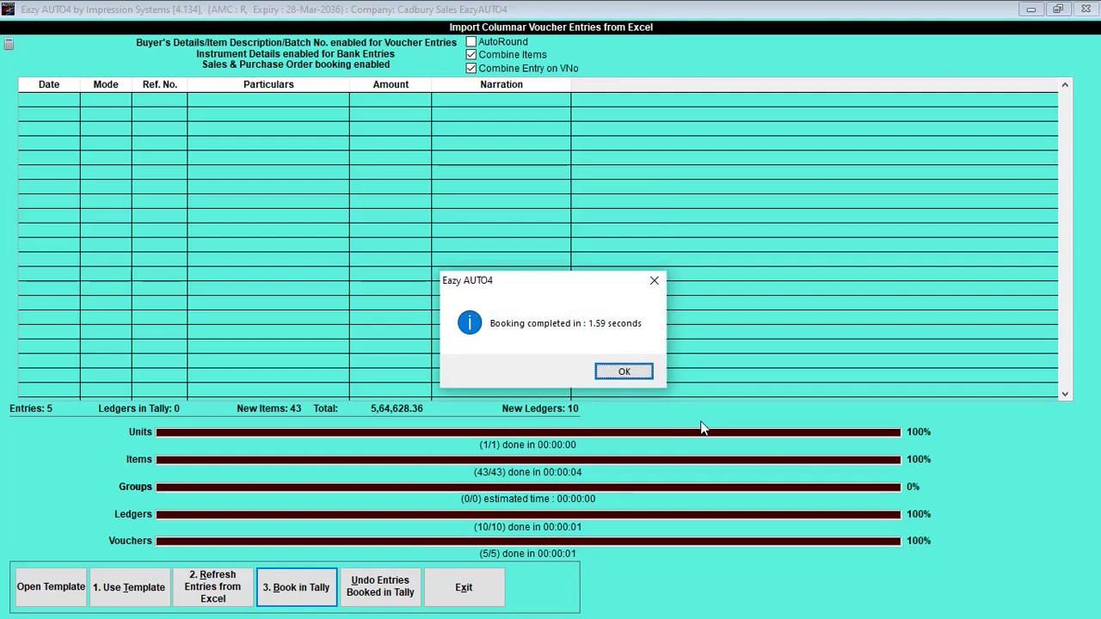
pyautogui.hotkey('alt', 'Tab')
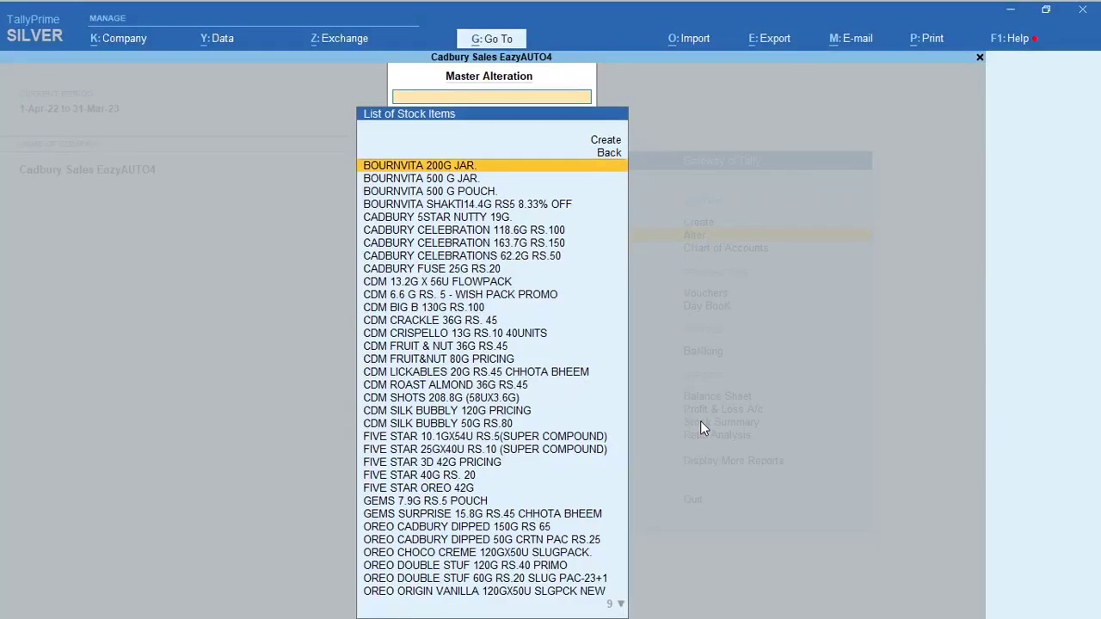
# Step: Open stock item BOURNVITA 200G JAR. and view its GST details
pyautogui.press('Down')
pyautogui.press('Down')
pyautogui.press('Down')
pyautogui.press('Down')
pyautogui.press('Down')
pyautogui.press('Up')
pyautogui.press('Up')
pyautogui.press('Up')
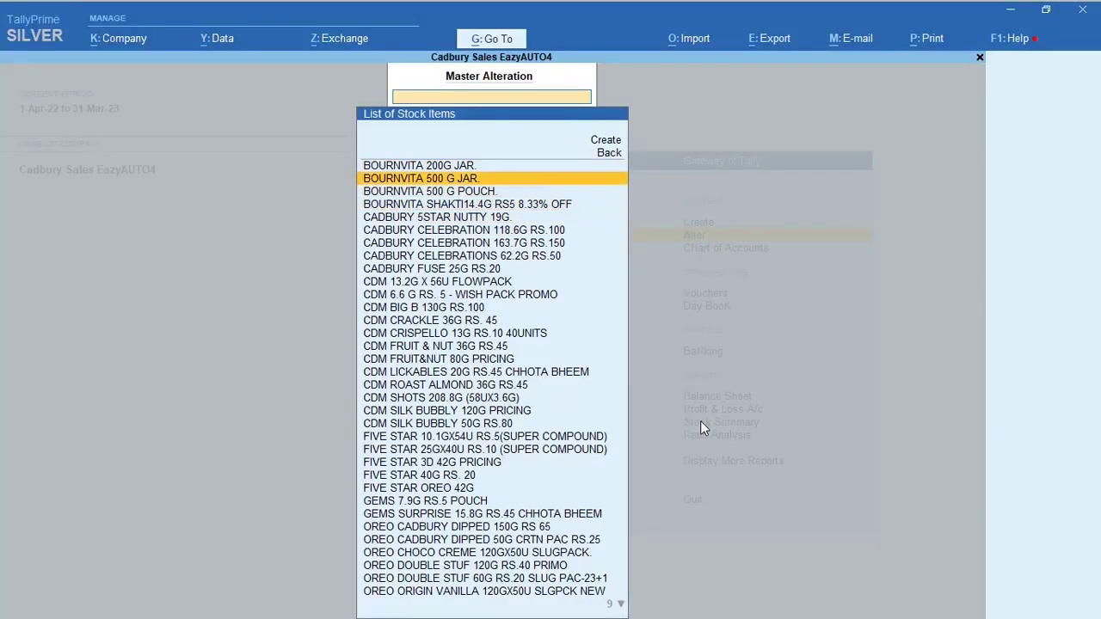
pyautogui.press('Up')
pyautogui.press('Return')
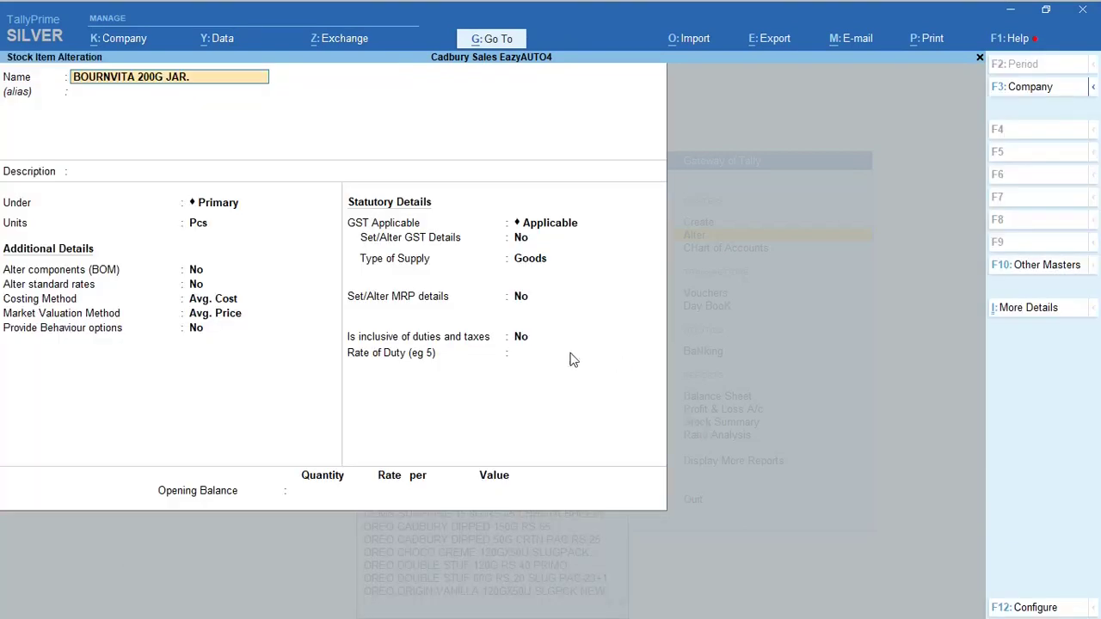
pyautogui.click(540, 237)
pyautogui.press('y')
pyautogui.press('Return')
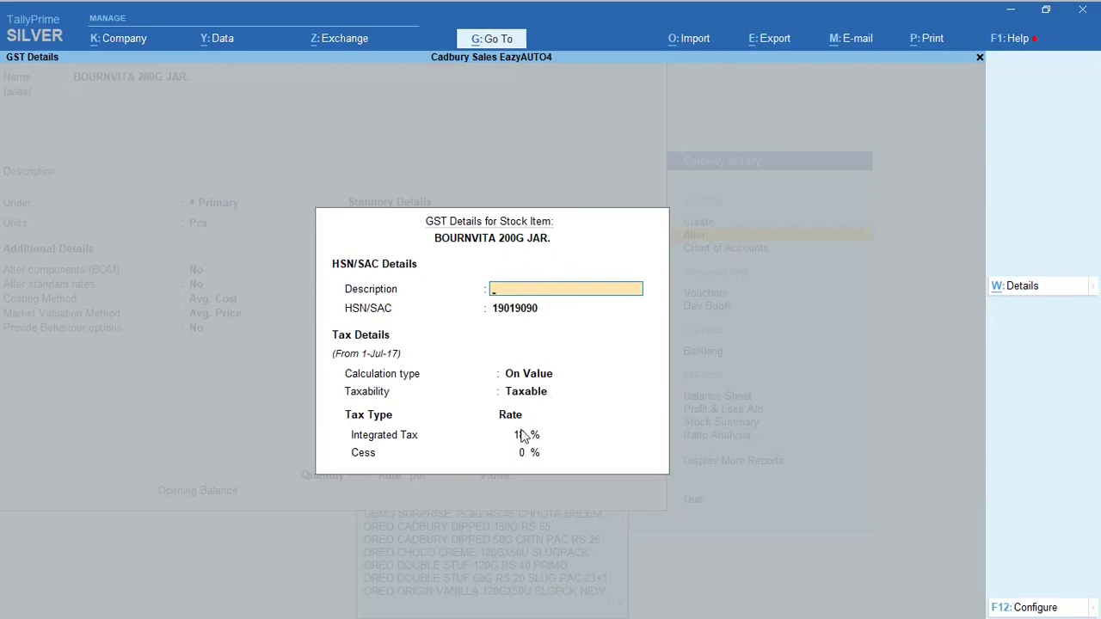
pyautogui.press('Escape')
pyautogui.press('Escape')
pyautogui.press('Escape')
pyautogui.press('Escape')
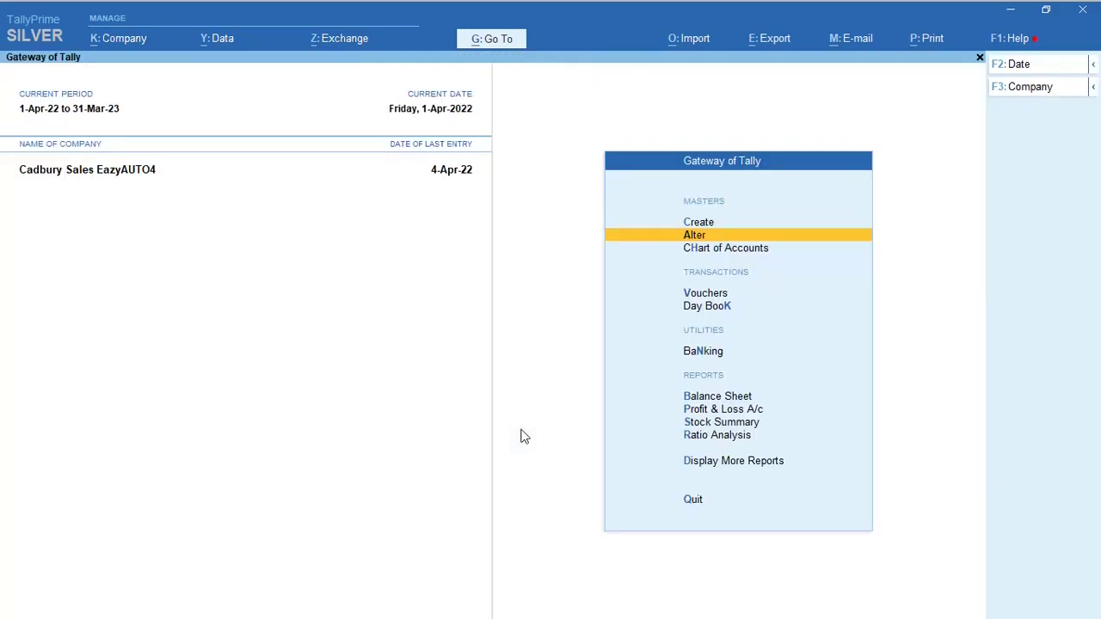
# Step: Check the new ledgers, including GST Sales, in the Alter Ledger list, then return to the Gateway
pyautogui.press('Return')
pyautogui.press('Down')
pyautogui.press('Down')
pyautogui.press('Down')
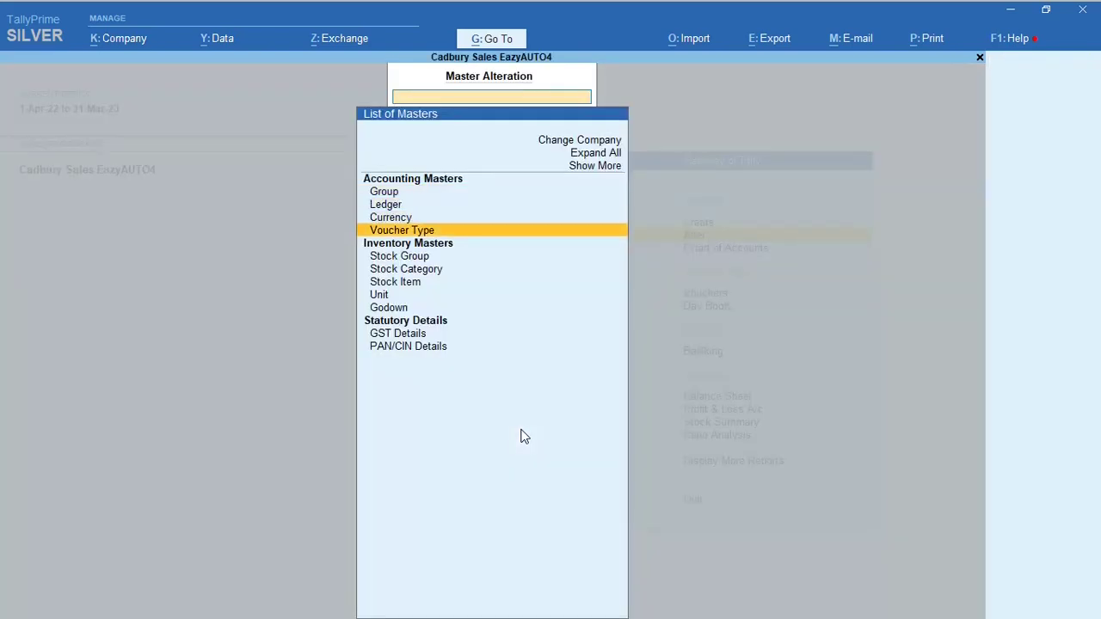
pyautogui.press('Down')
pyautogui.press('Down')
pyautogui.press('Down')
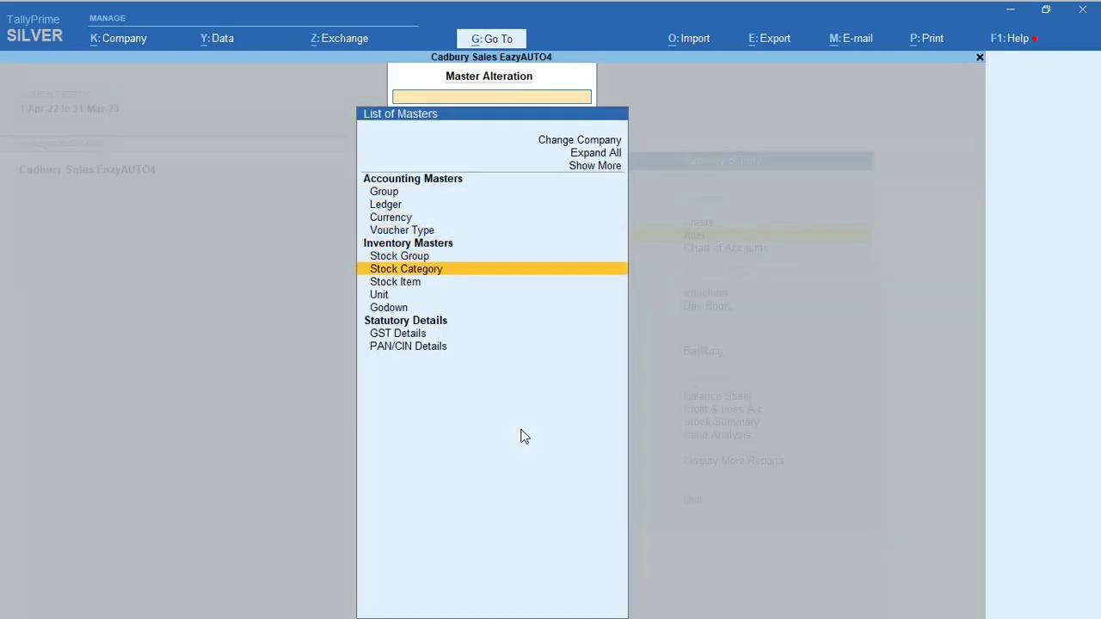
pyautogui.press('Up')
pyautogui.press('Up')
pyautogui.press('Up')
pyautogui.press('Up')
pyautogui.press('Up')
pyautogui.press('Return')
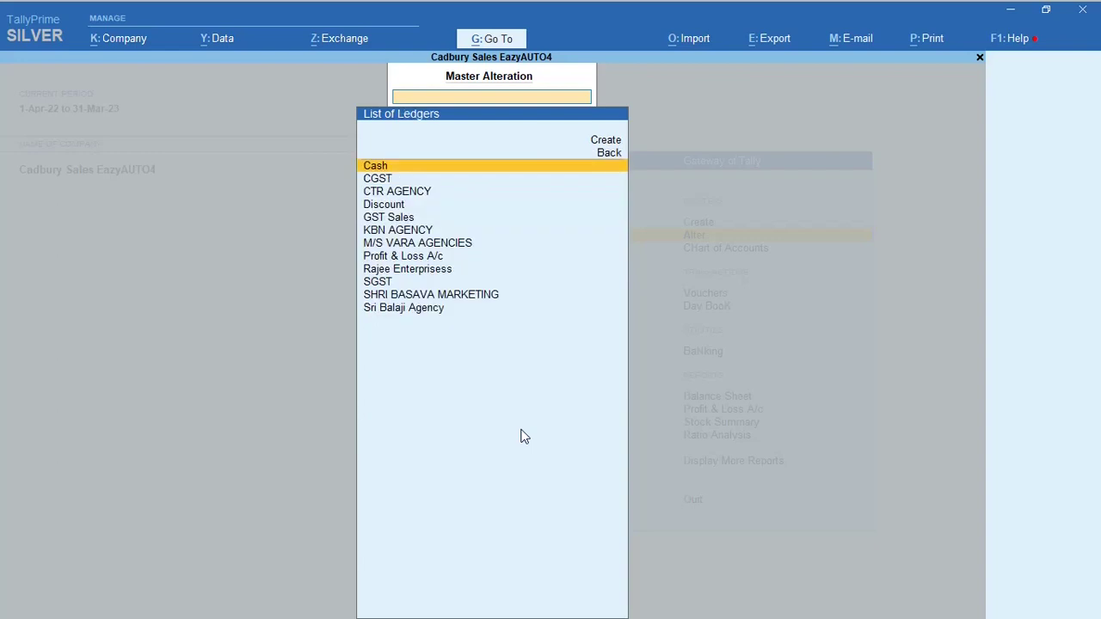
pyautogui.press('Down')
pyautogui.press('Down')
pyautogui.press('Down')
pyautogui.press('Down')
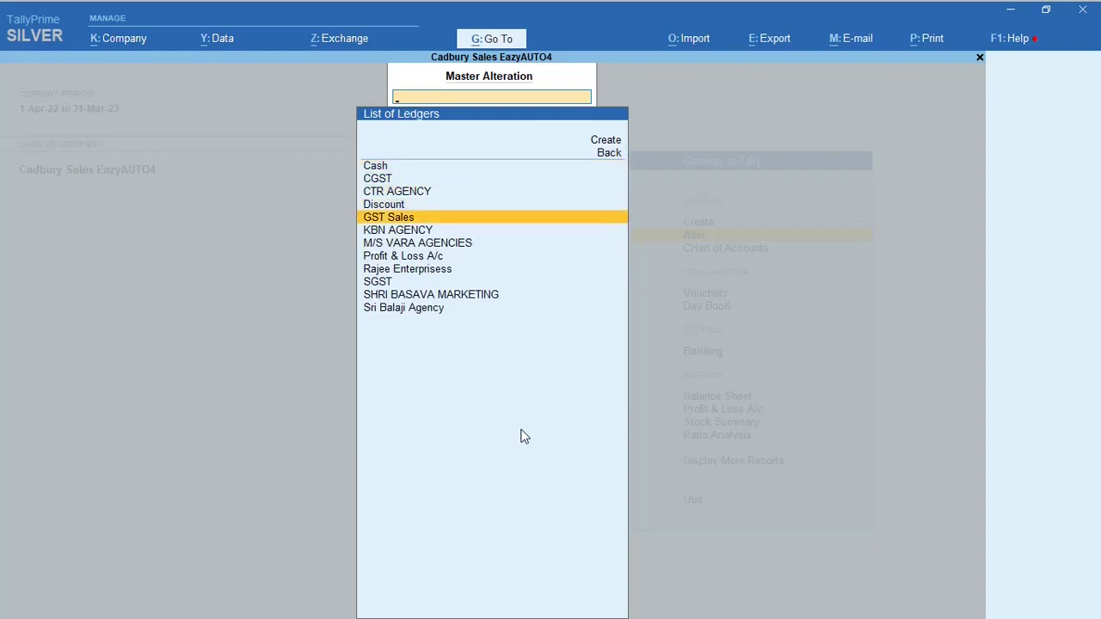
pyautogui.press('Escape')
pyautogui.press('Up')
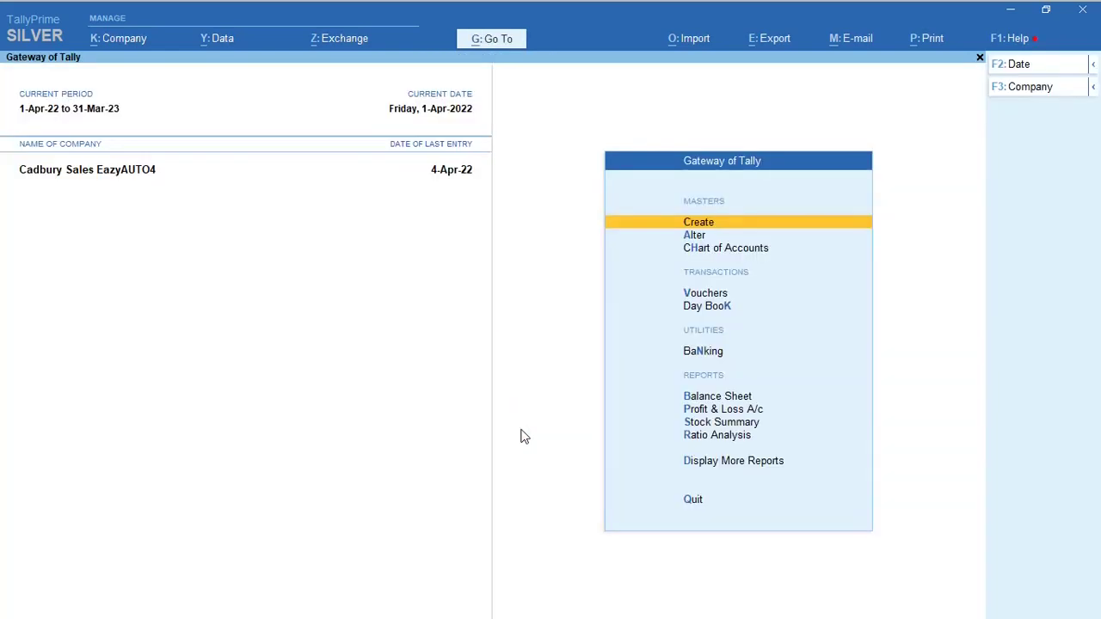
# Step: Open the Statistics report and drill into April's Cadbury Sales vouchers GMK1 to GMK5
pyautogui.press('d')
pyautogui.press('s')
pyautogui.press('t')
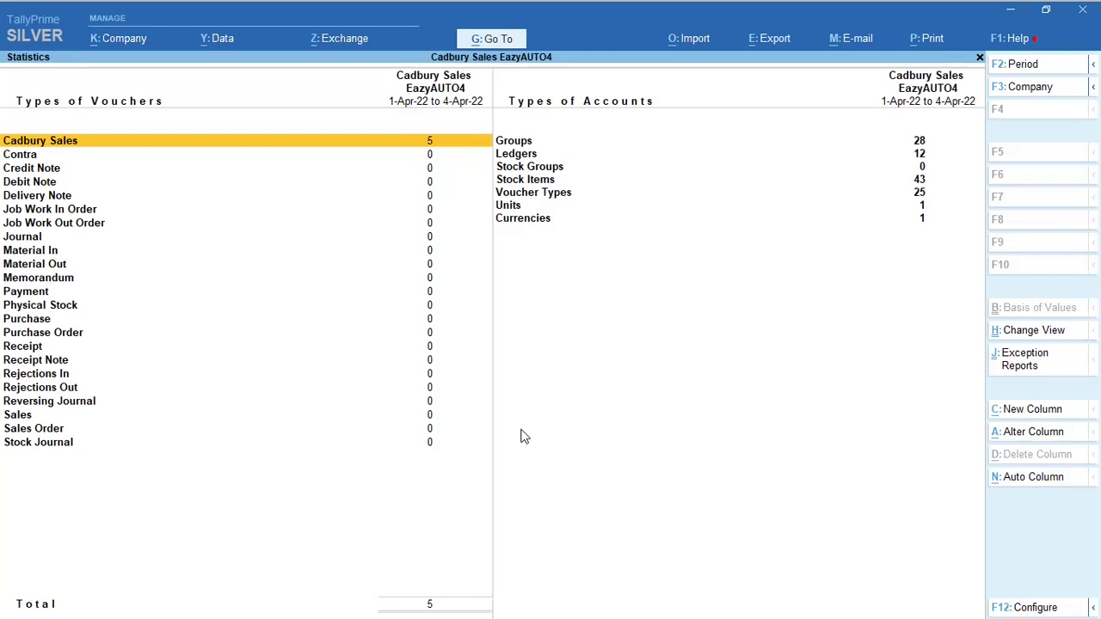
pyautogui.click(37, 144)
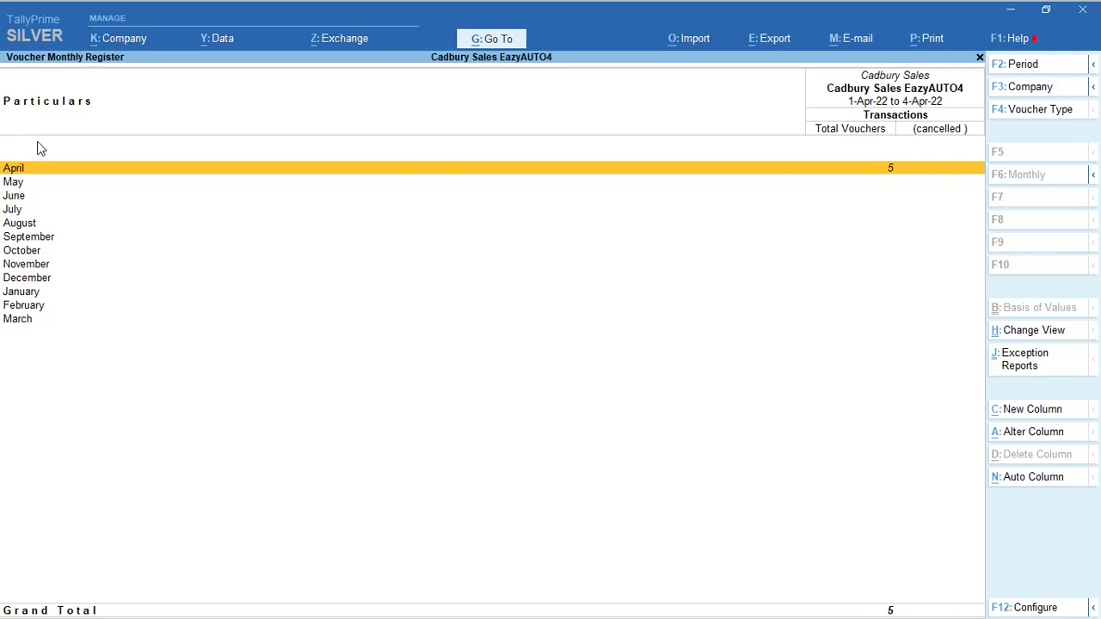
pyautogui.press('Return')
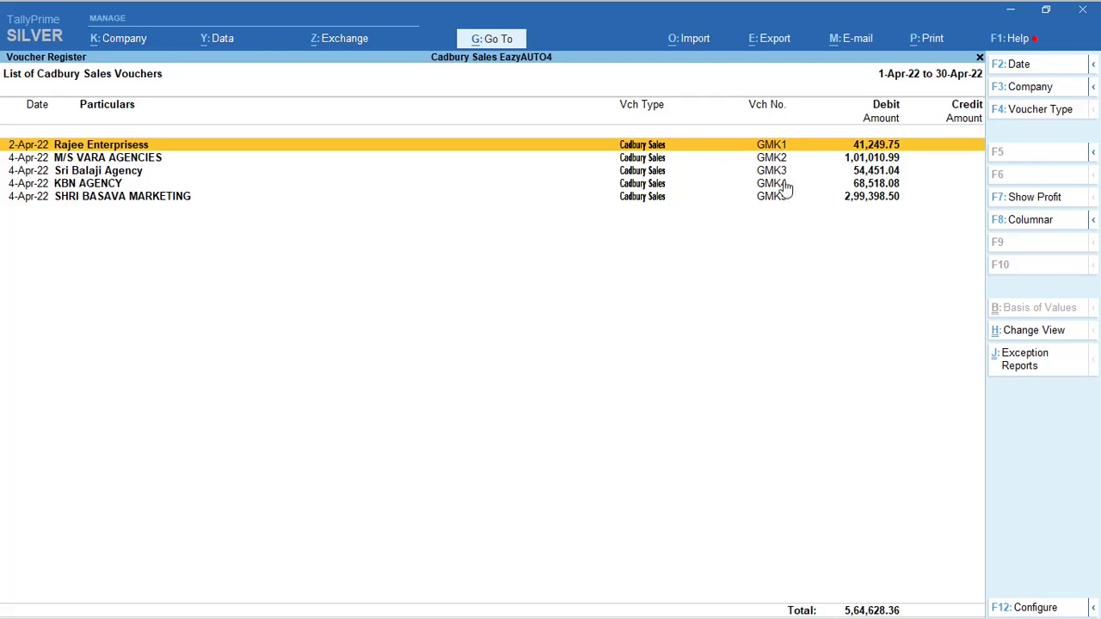
pyautogui.click(779, 178)
# Step: Open sales voucher GMK1 and reveal its CGST and SGST lines against the 41,249.75 total
pyautogui.press('Return')
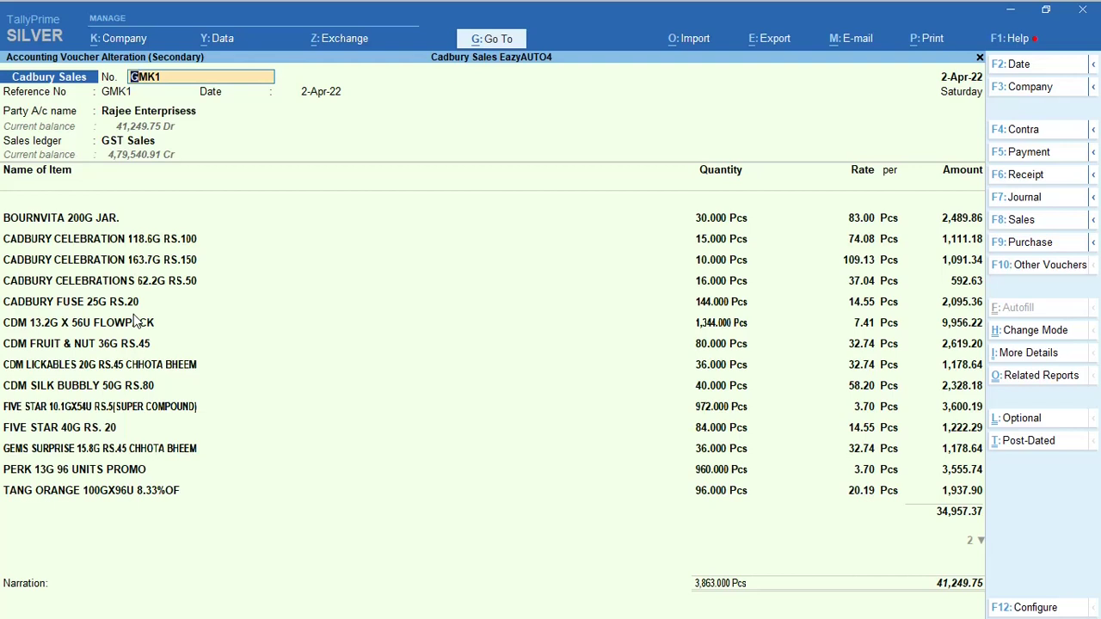
pyautogui.click(29, 593)
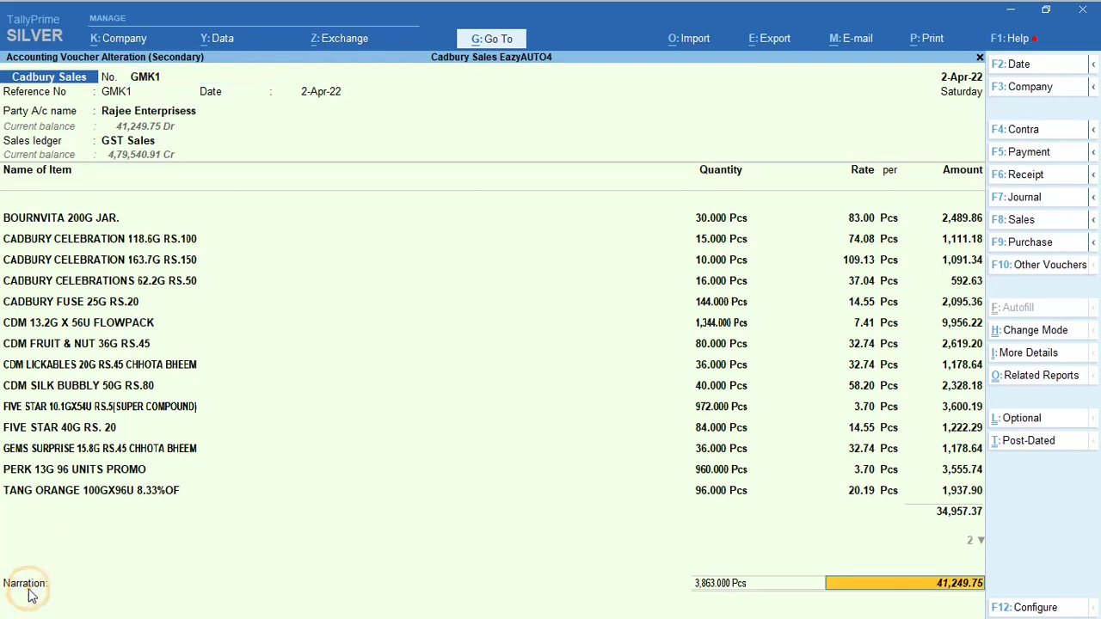